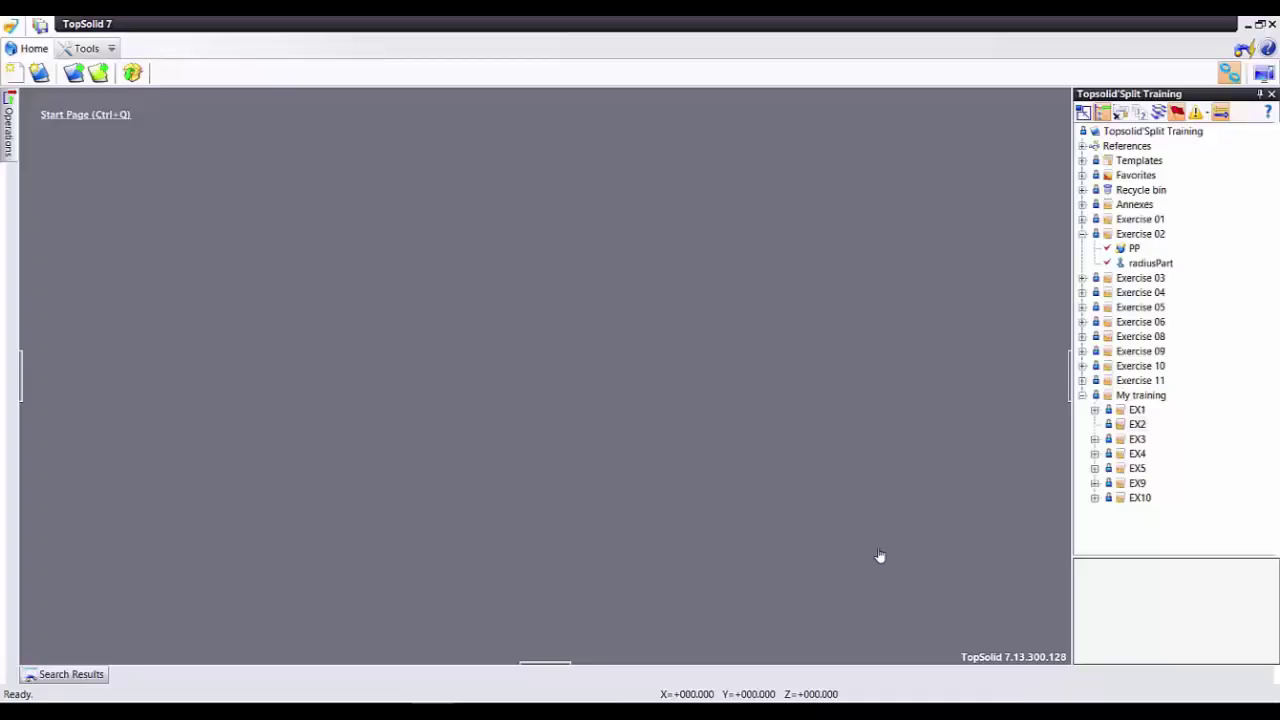
Step: Copy radiusPart from Exercise 02 and paste it into the EX2 folder
{"action": "left_click", "coordinate": [1134, 265]}
{"action": "right_click", "coordinate": [1134, 265]}
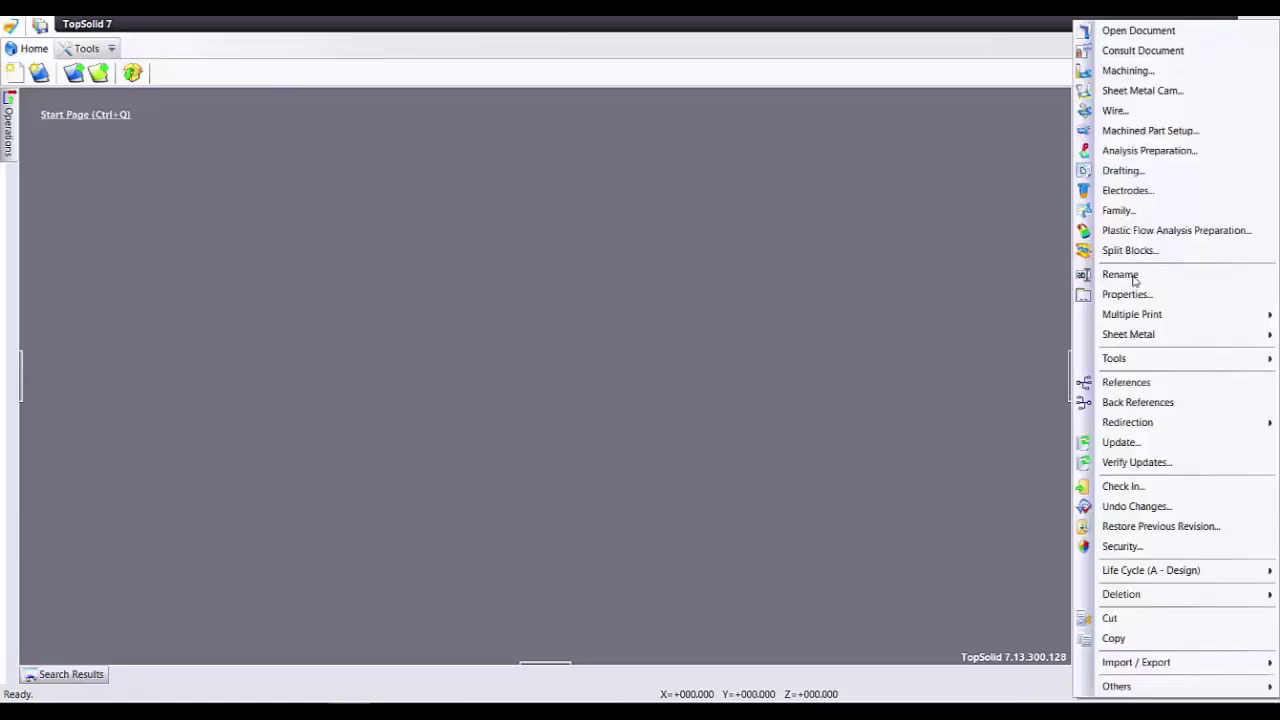
{"action": "left_click", "coordinate": [1131, 645]}
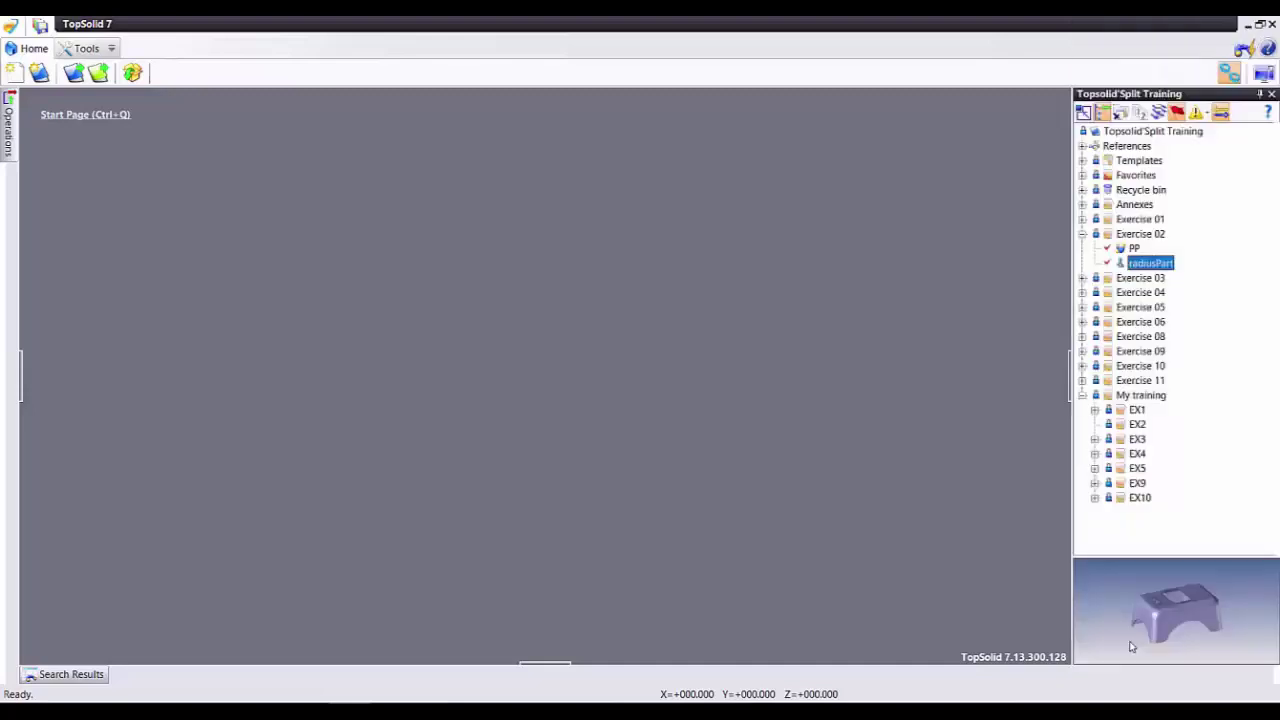
{"action": "left_click", "coordinate": [1137, 424]}
{"action": "right_click", "coordinate": [1135, 428]}
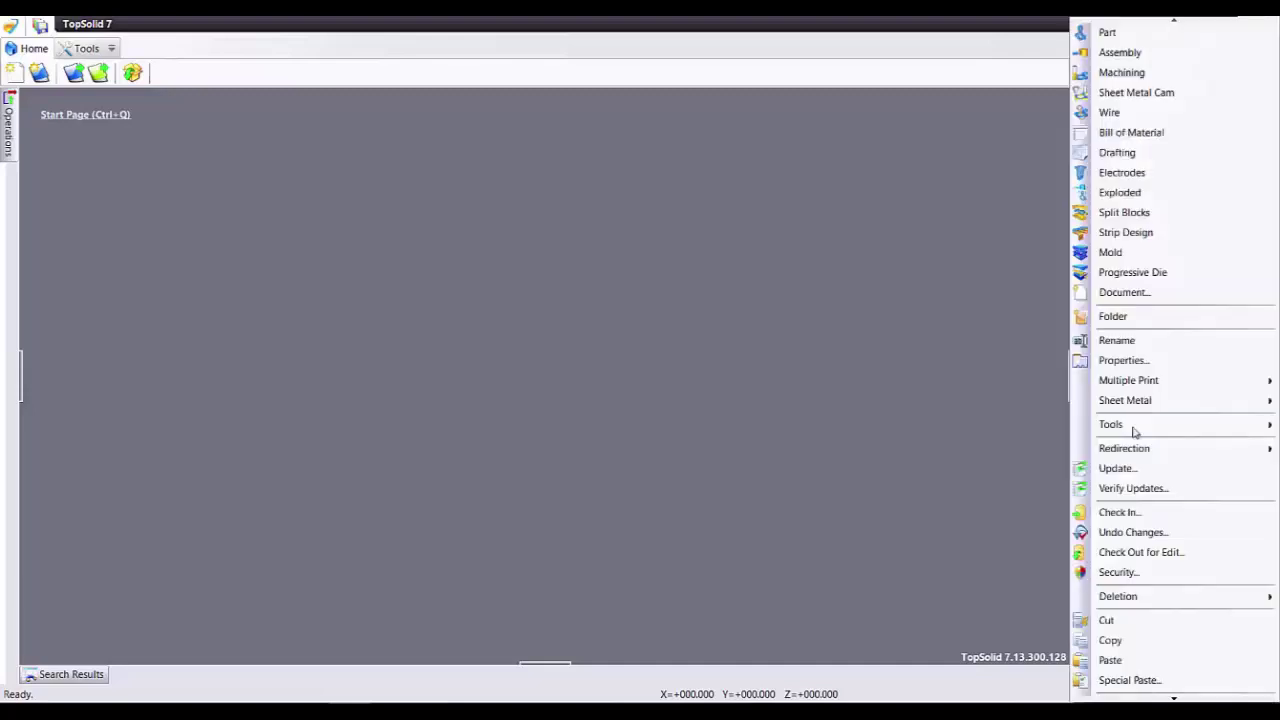
{"action": "left_click", "coordinate": [1110, 660]}
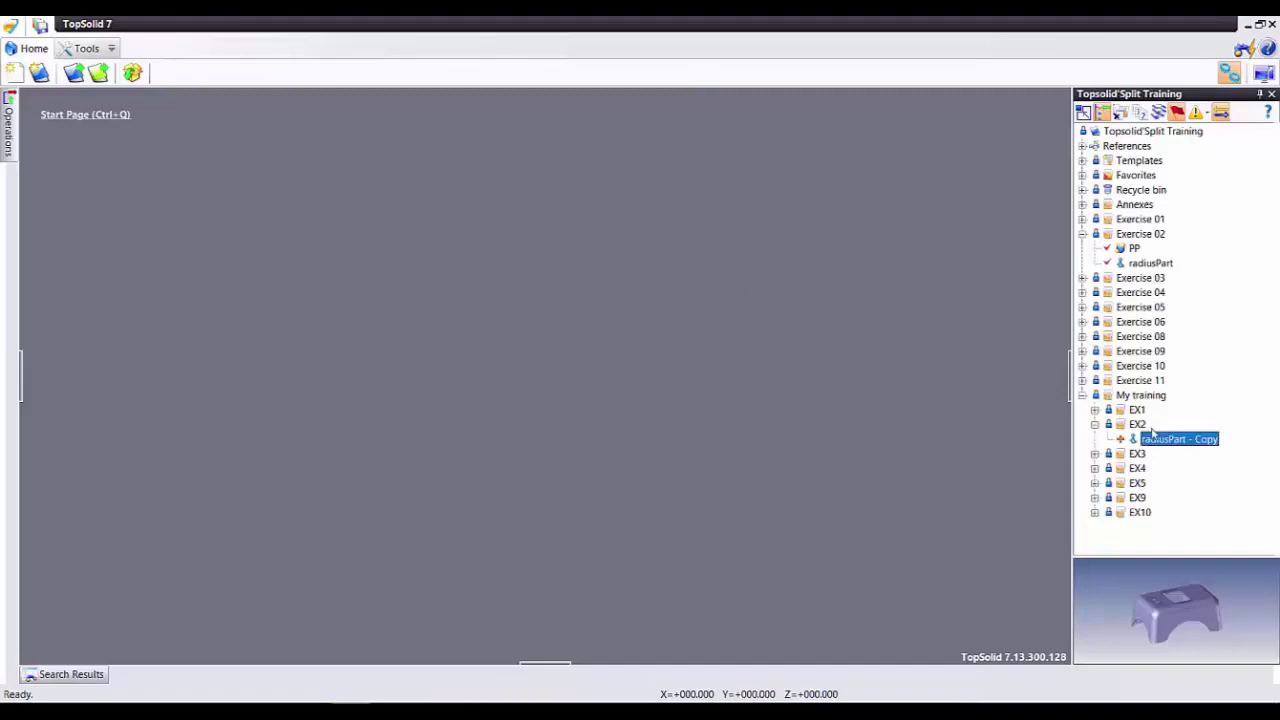
Step: Rename the pasted copy back to 'radiusPart' and collapse the Exercise 02 folder
{"action": "left_click", "coordinate": [1193, 441]}
{"action": "left_click_drag", "start_coordinate": [1187, 440], "coordinate": [1233, 440]}
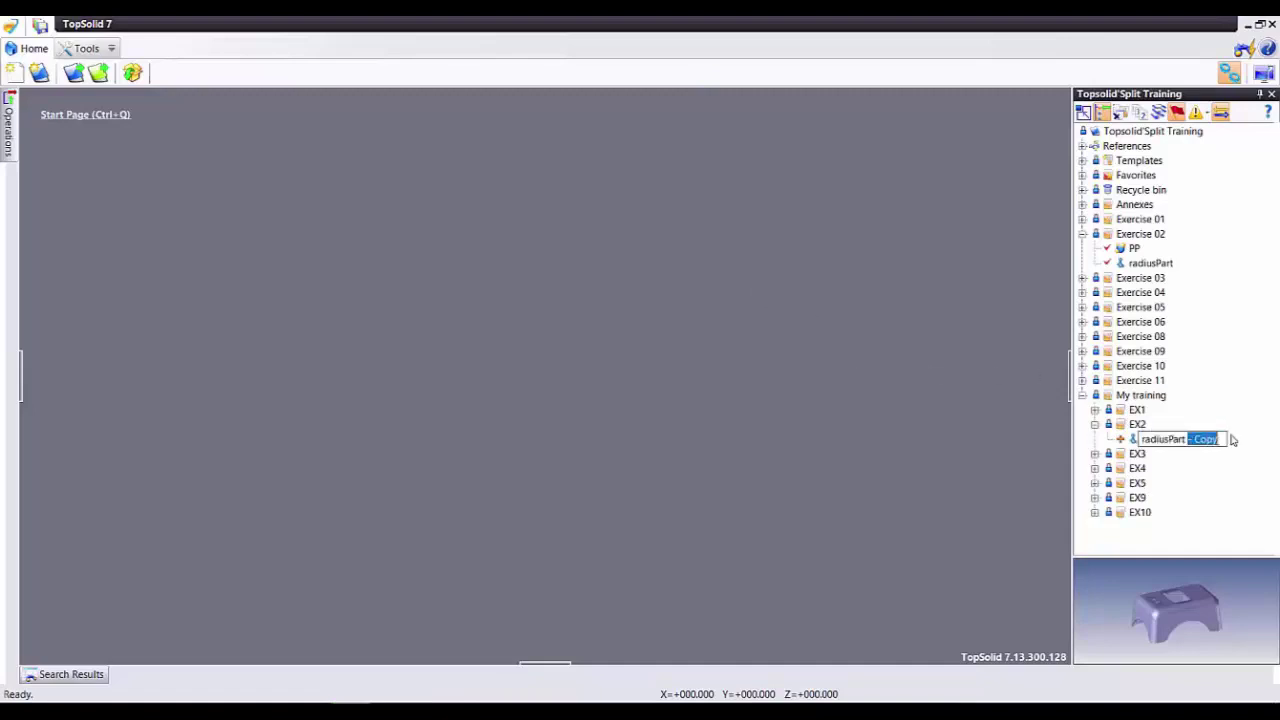
{"action": "key", "text": "BackSpace"}
{"action": "key", "text": "Return"}
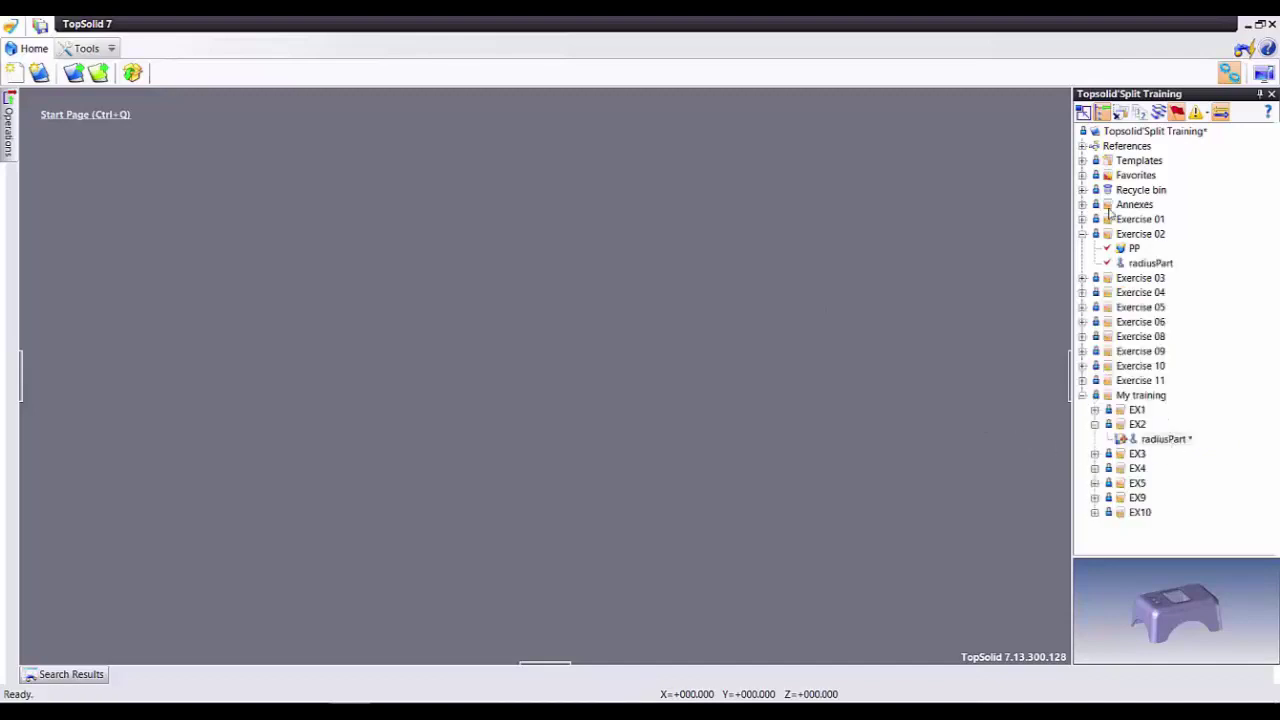
{"action": "left_click", "coordinate": [1082, 234]}
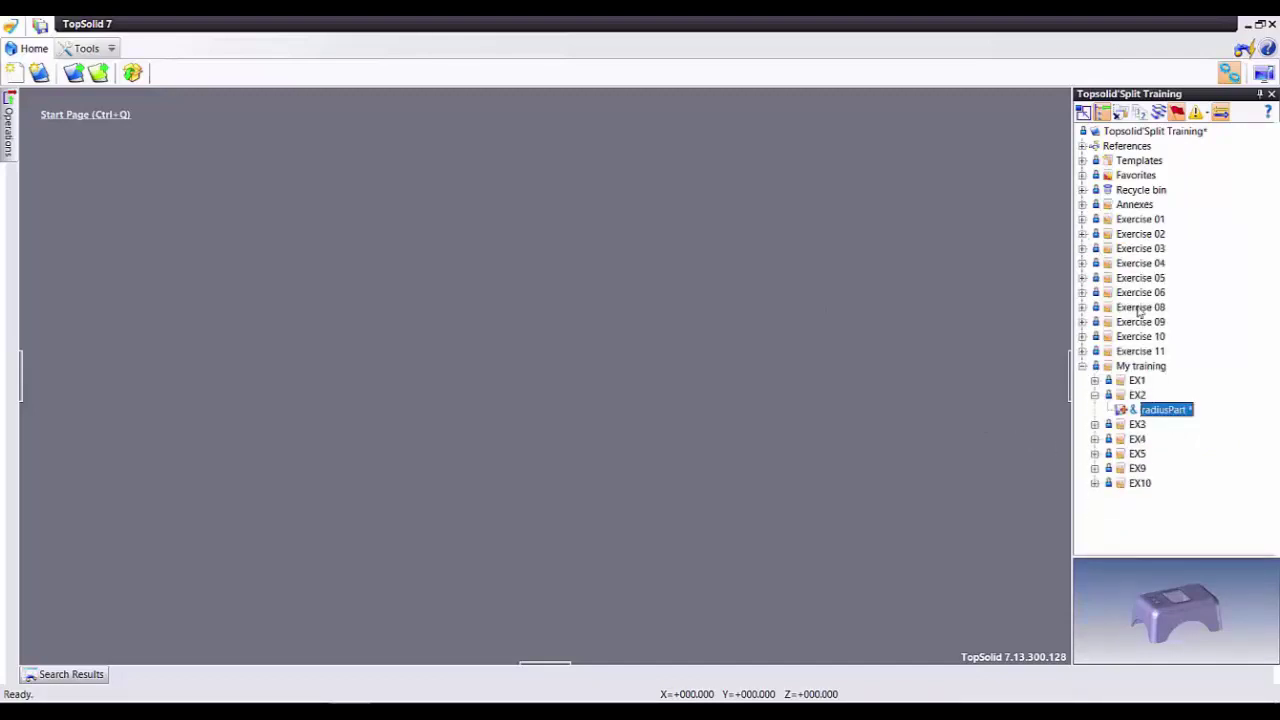
Step: Open and save the copied radiusPart, then create a Split Blocks document from the Blank Template
{"action": "double_click", "coordinate": [1142, 408]}
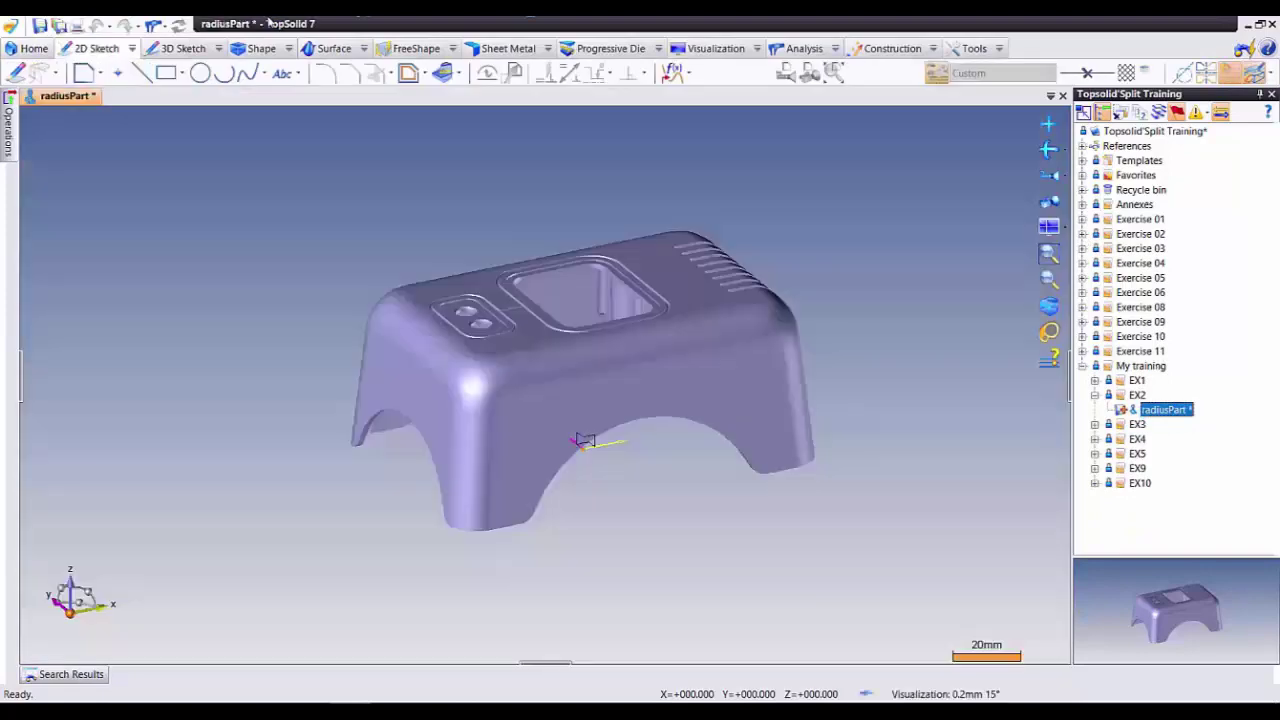
{"action": "left_click", "coordinate": [40, 26]}
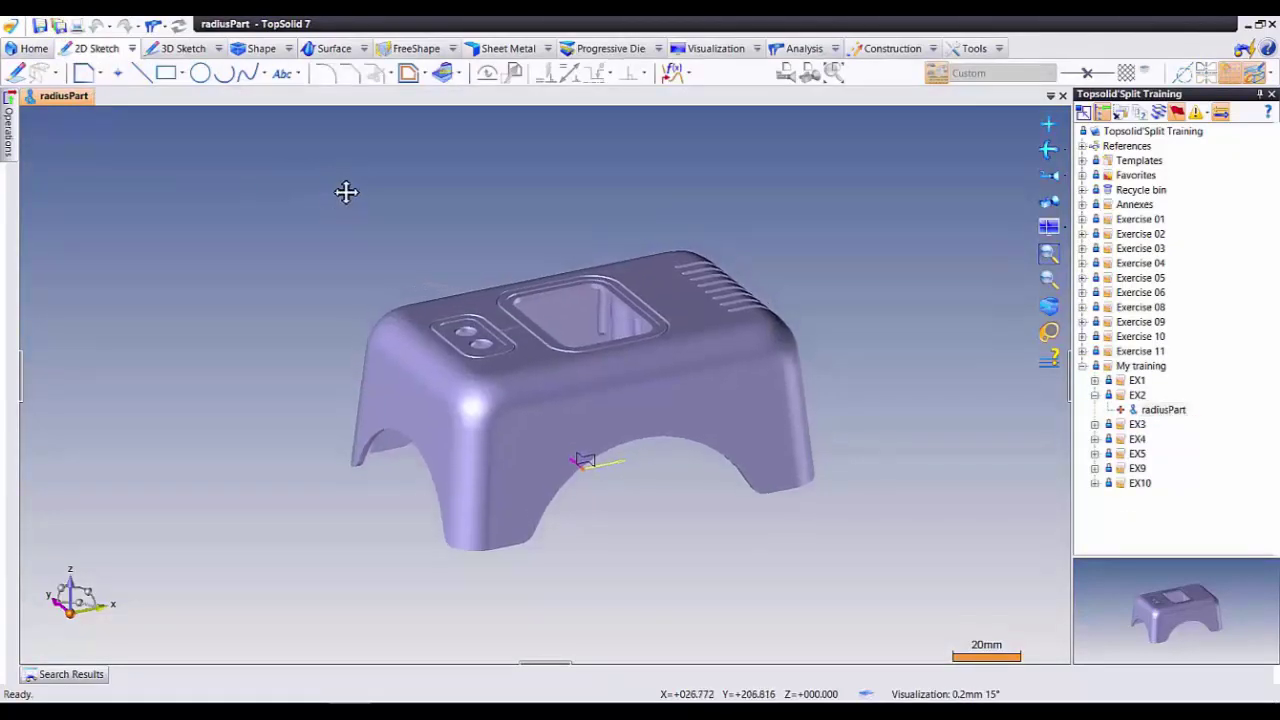
{"action": "right_click", "coordinate": [72, 103]}
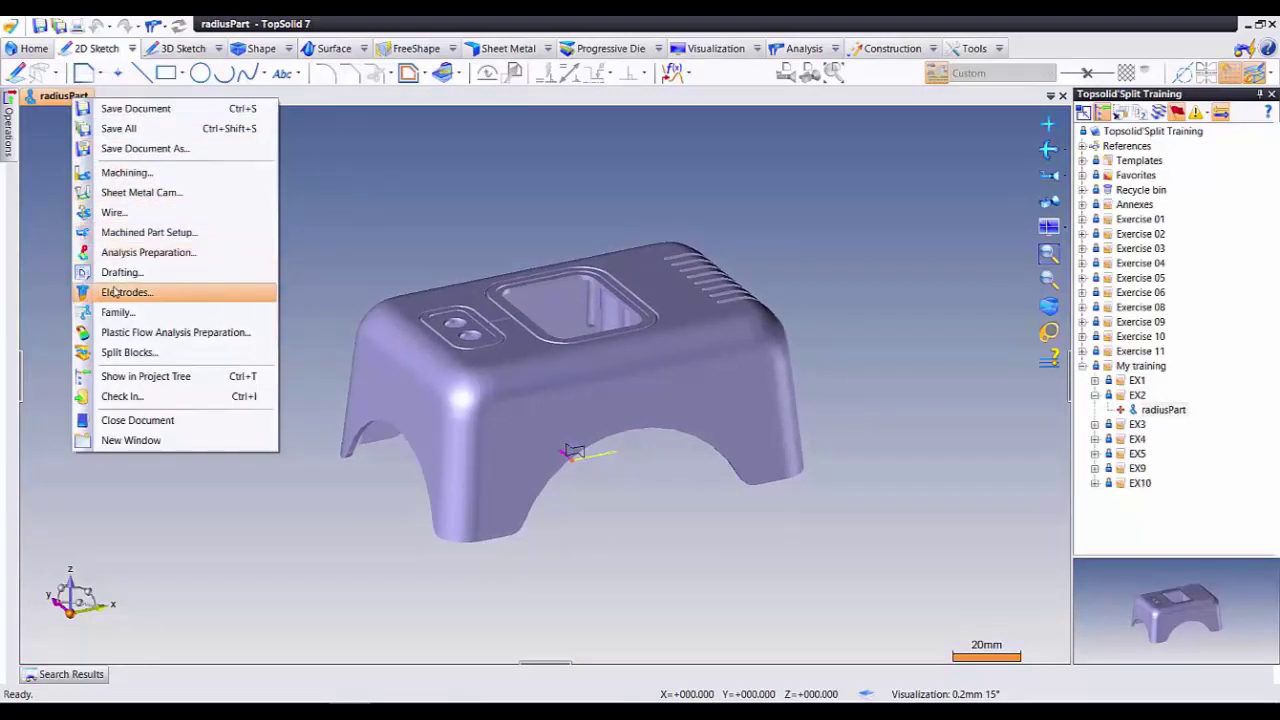
{"action": "left_click", "coordinate": [125, 352]}
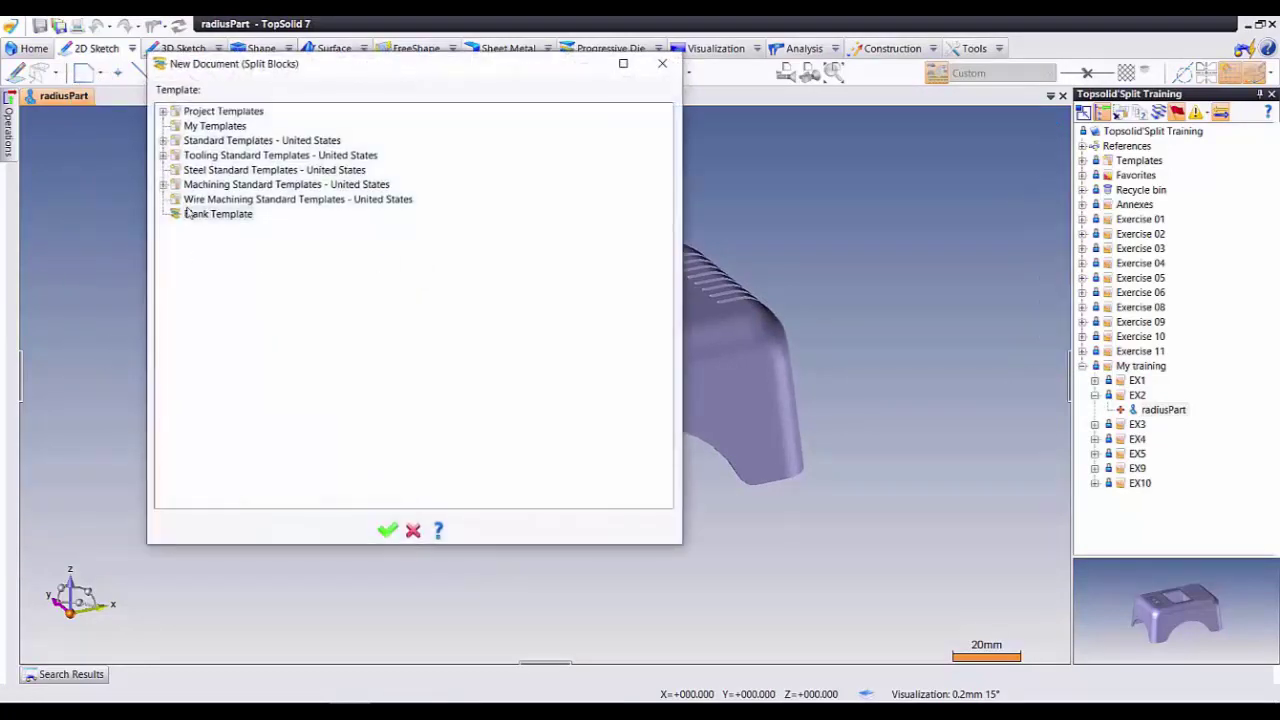
{"action": "double_click", "coordinate": [230, 214]}
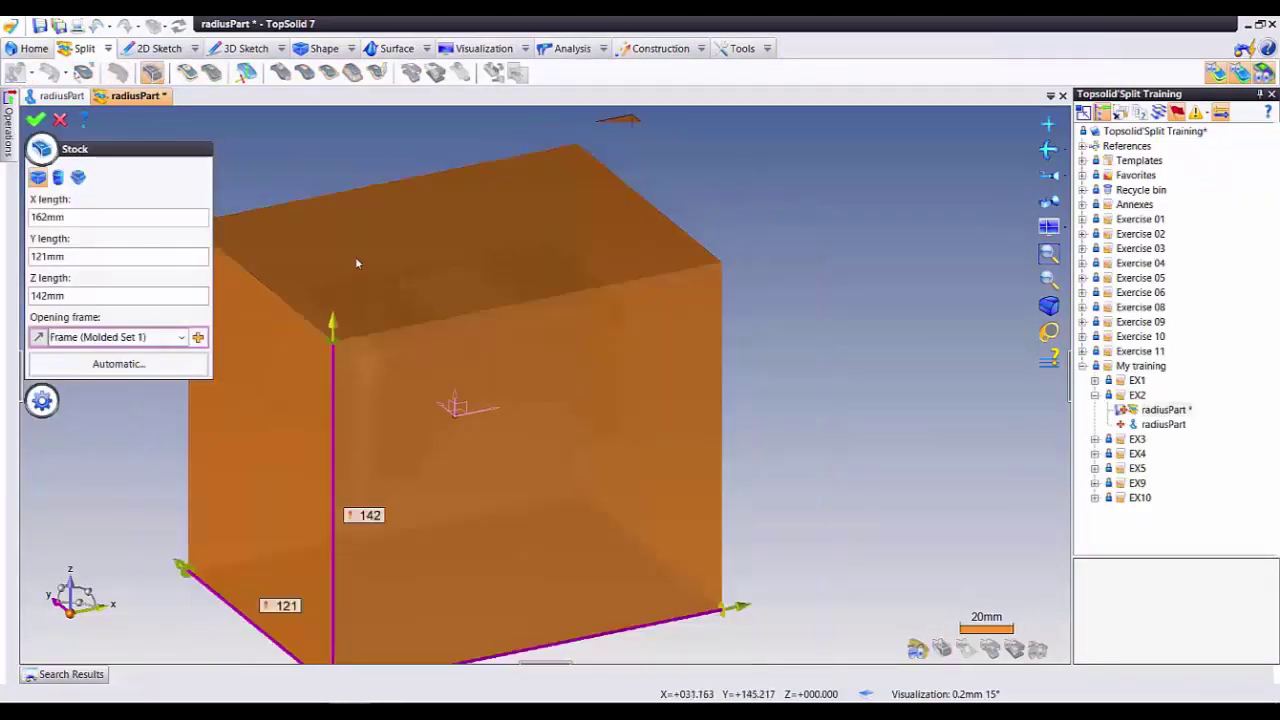
Step: Set the stock opening frame to a new frame offset 20 mm along the Absolute Z Axis
{"action": "left_click", "coordinate": [181, 337]}
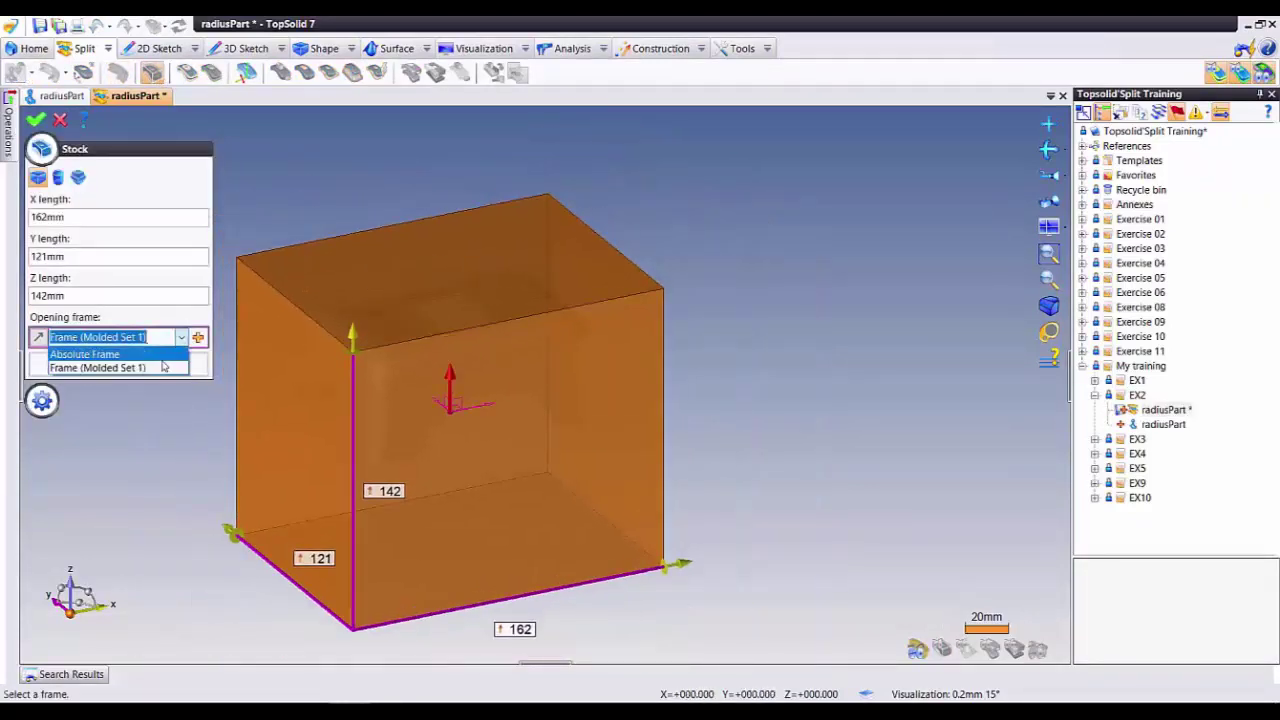
{"action": "left_click", "coordinate": [110, 354]}
{"action": "left_click", "coordinate": [74, 219]}
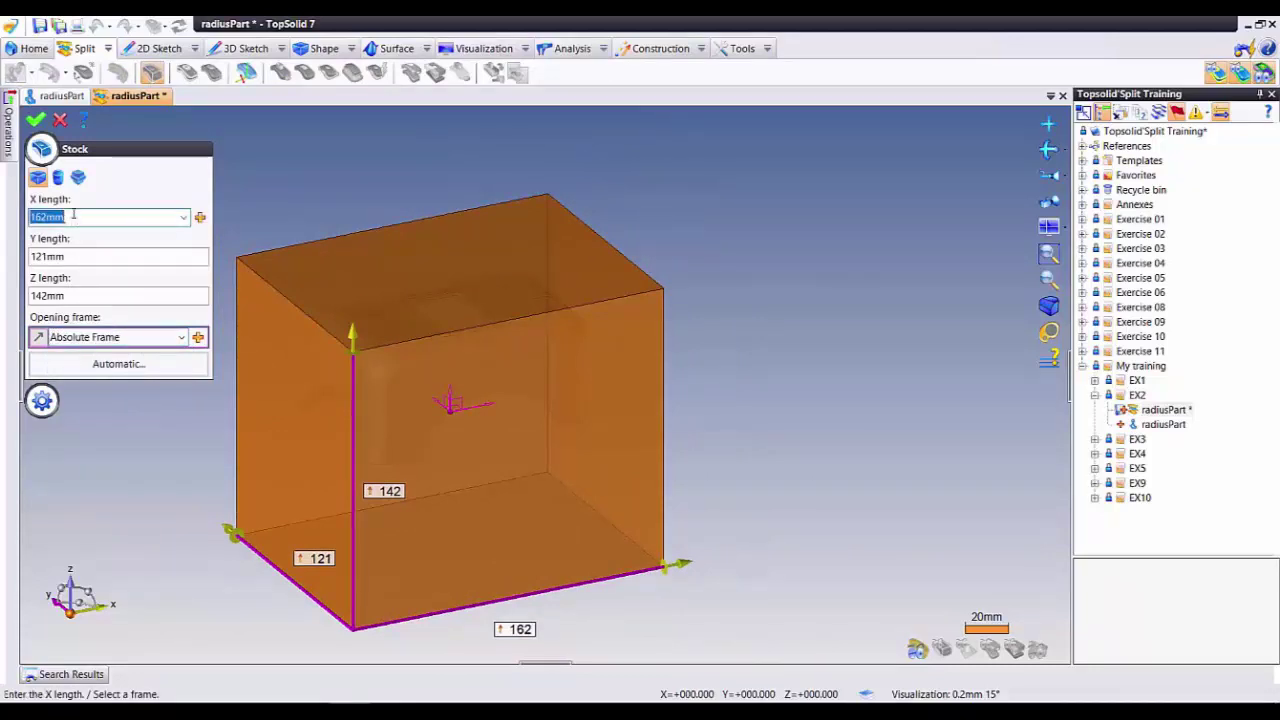
{"action": "left_click", "coordinate": [198, 338]}
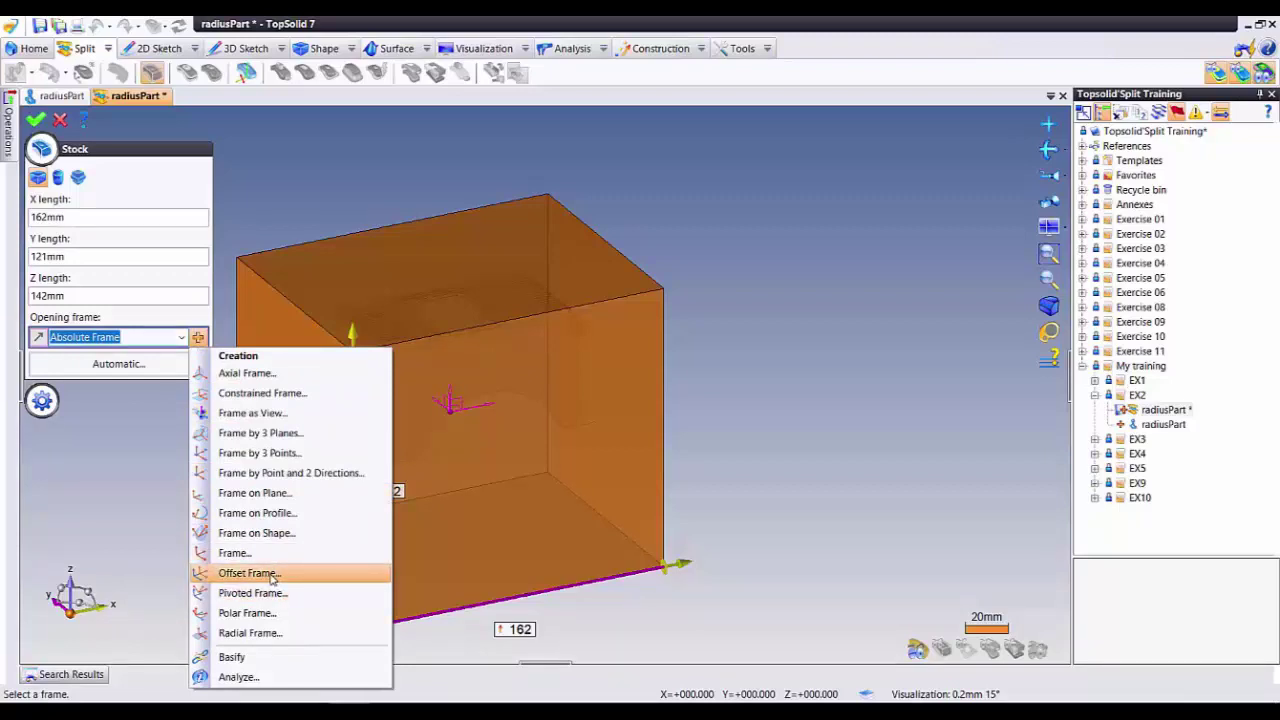
{"action": "left_click", "coordinate": [272, 573]}
{"action": "left_click", "coordinate": [182, 241]}
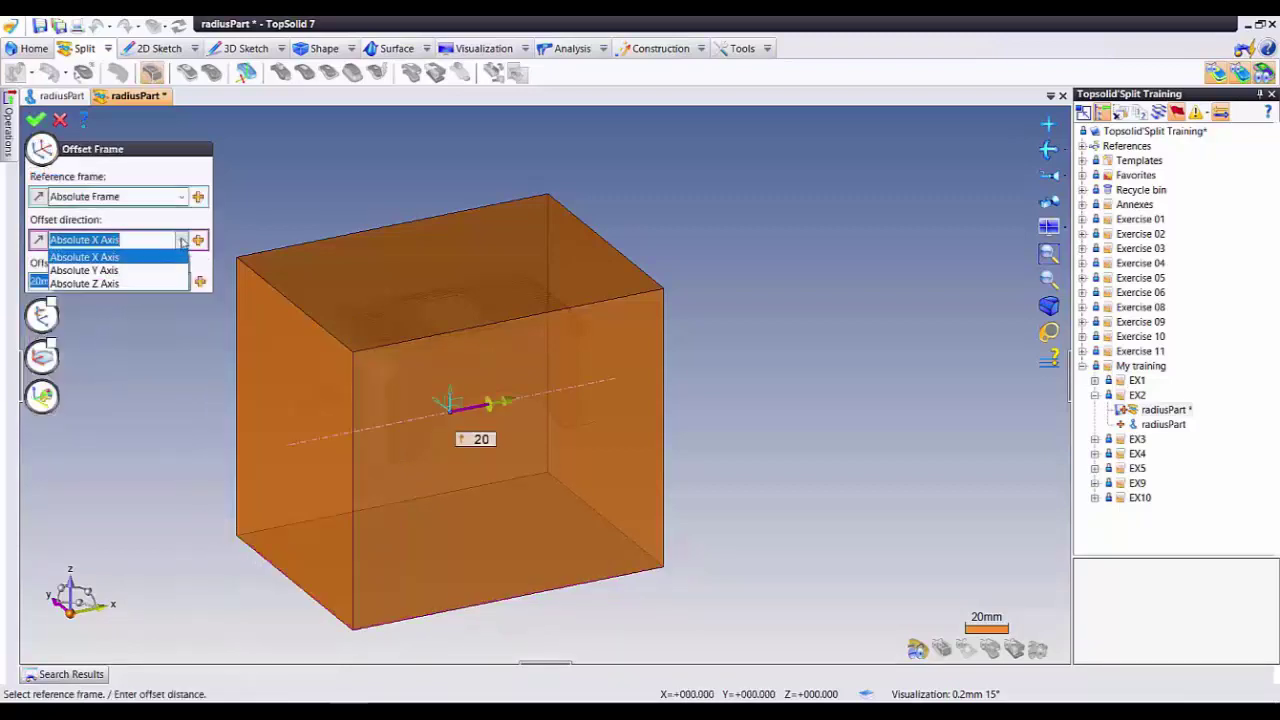
{"action": "left_click", "coordinate": [162, 284]}
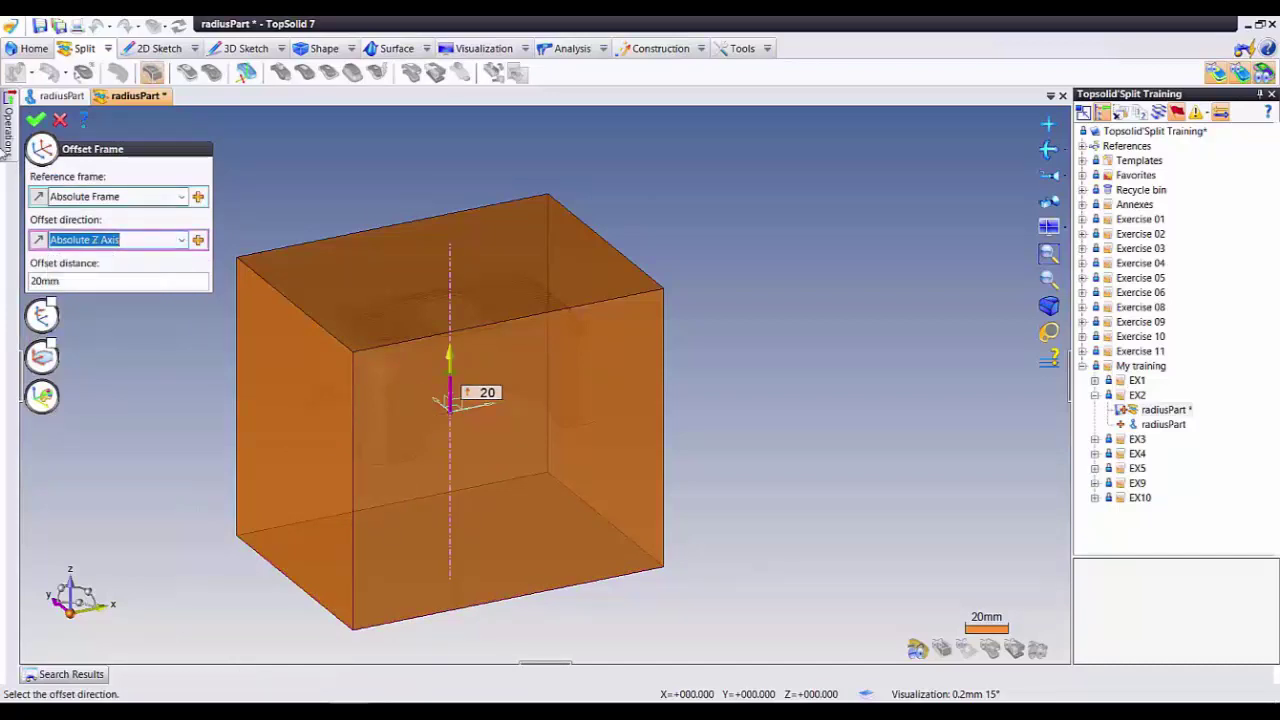
{"action": "left_click", "coordinate": [36, 120]}
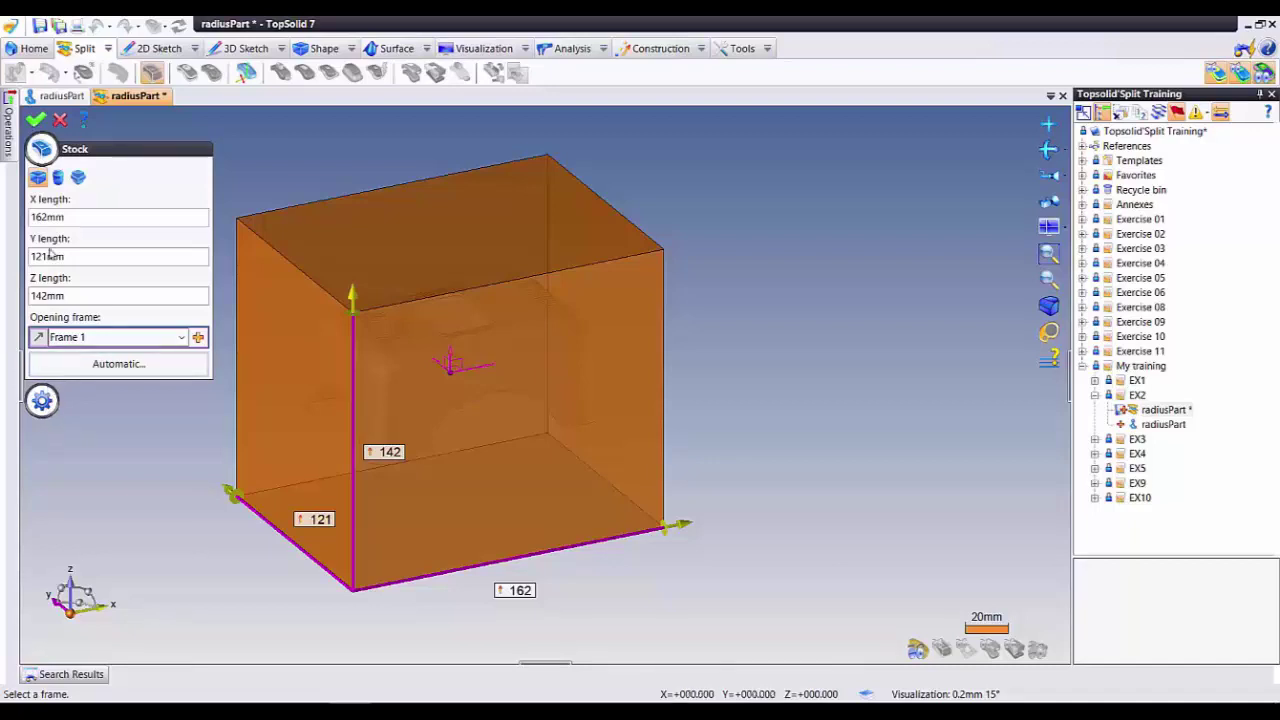
Step: Validate the 162×121×142 mm stock box
{"action": "left_click", "coordinate": [36, 120]}
{"action": "middle_click_drag", "start_coordinate": [400, 300], "coordinate": [428, 277]}
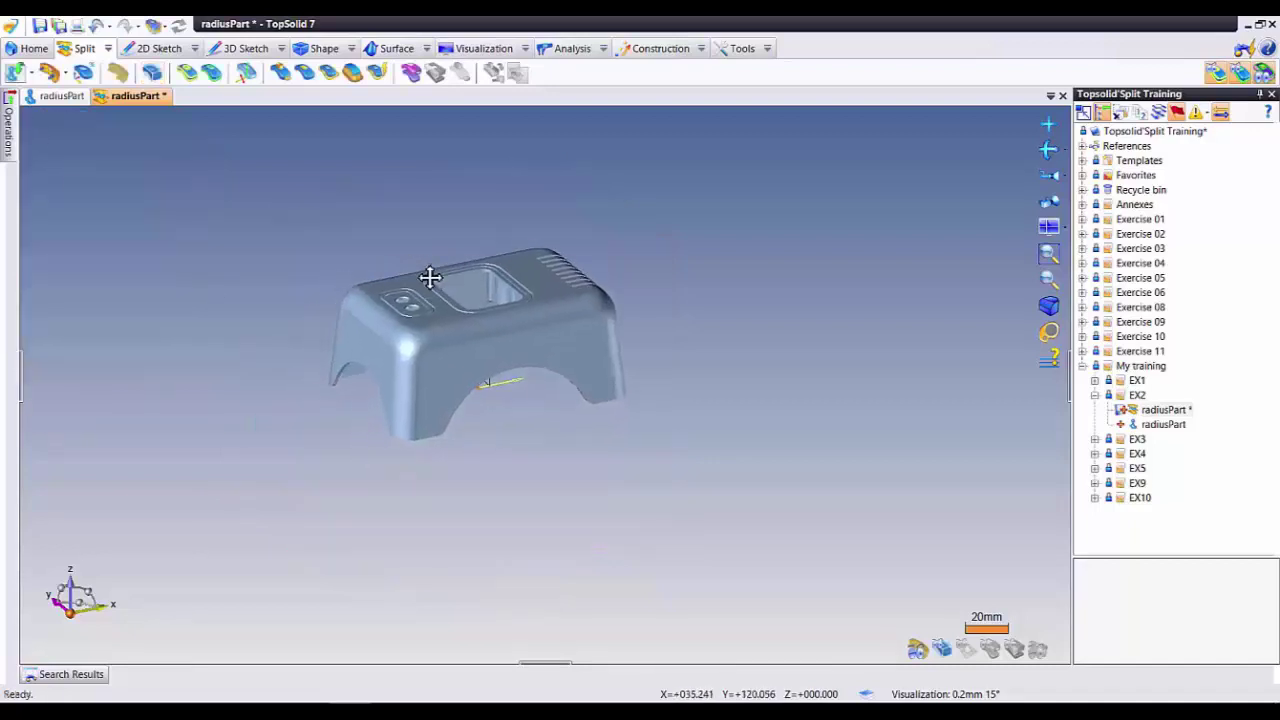
{"action": "scroll", "coordinate": [247, 145], "scroll_direction": "up", "scroll_amount": 5}
{"action": "scroll", "coordinate": [351, 277], "scroll_direction": "down", "scroll_amount": 5}
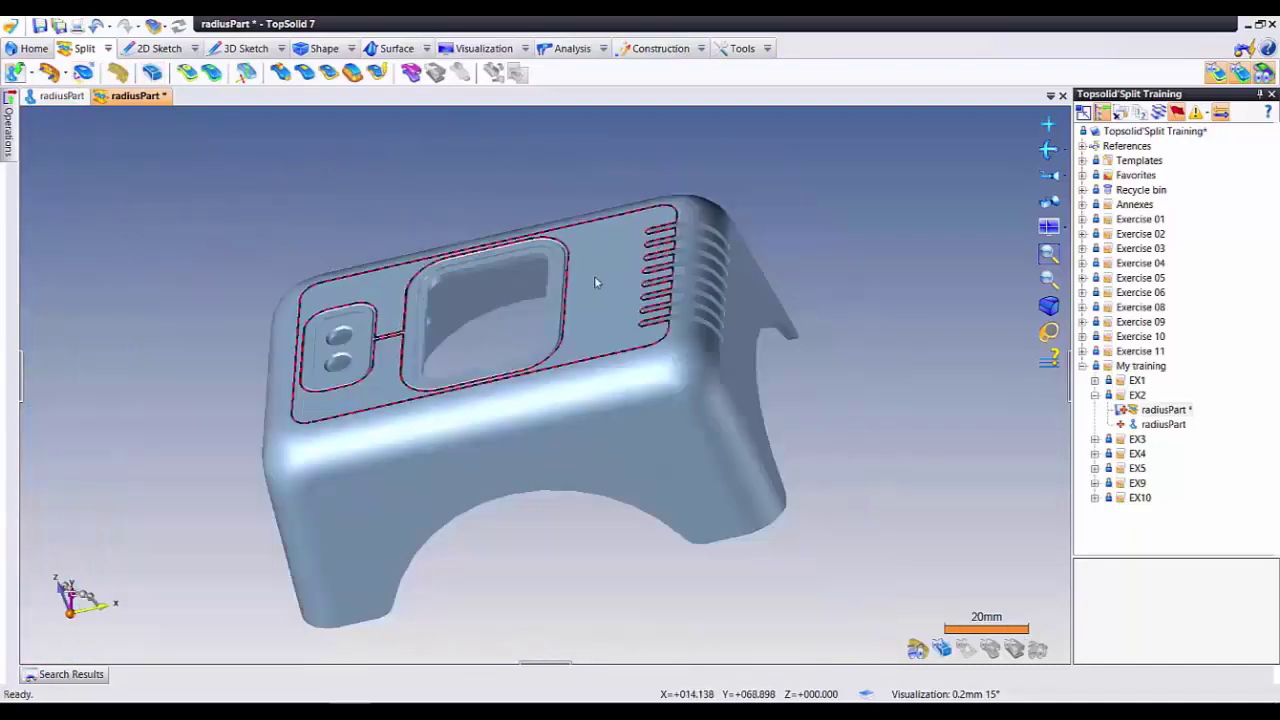
{"action": "middle_click_drag", "start_coordinate": [594, 277], "coordinate": [460, 193]}
Step: Compute the part's candidate parting edges for the molding axis
{"action": "left_click", "coordinate": [187, 72]}
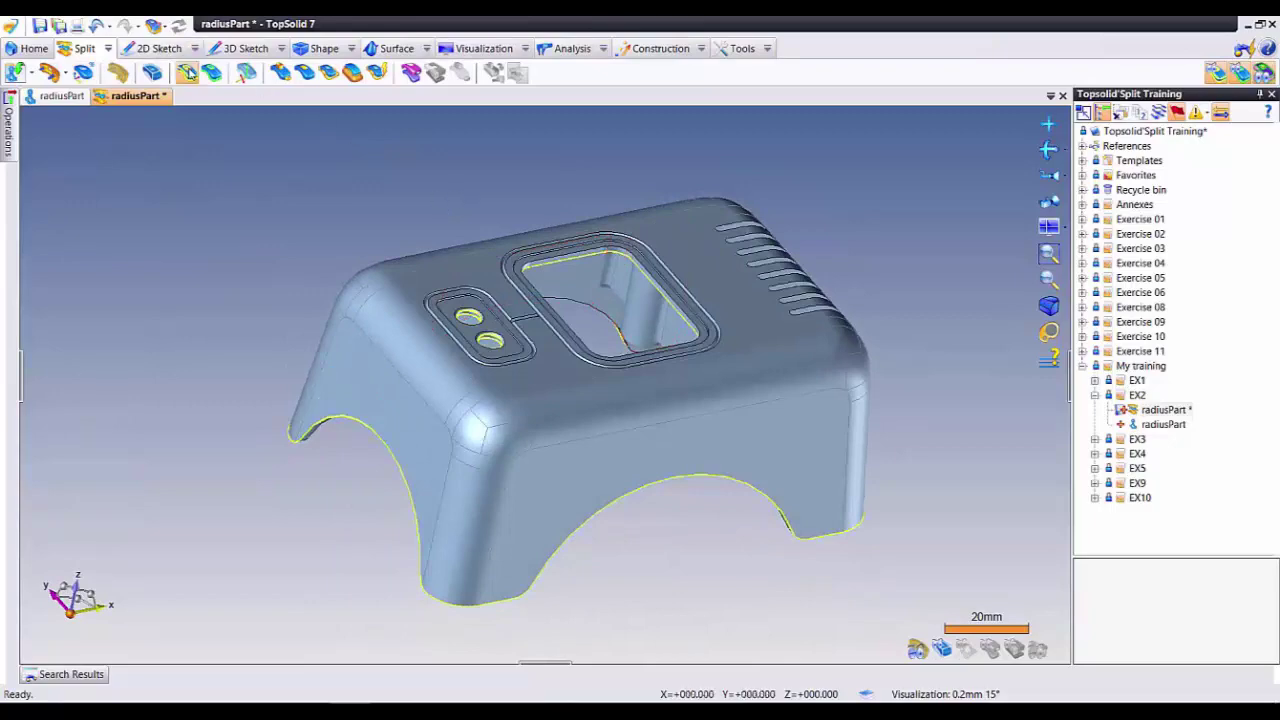
{"action": "mouse_move", "coordinate": [443, 286]}
{"action": "middle_mouse_down"}
{"action": "mouse_move", "coordinate": [579, 263]}
{"action": "mouse_move", "coordinate": [571, 440]}
{"action": "mouse_move", "coordinate": [700, 371]}
{"action": "mouse_move", "coordinate": [466, 371]}
{"action": "mouse_move", "coordinate": [430, 342]}
{"action": "middle_mouse_up"}
{"action": "left_click", "coordinate": [430, 342]}
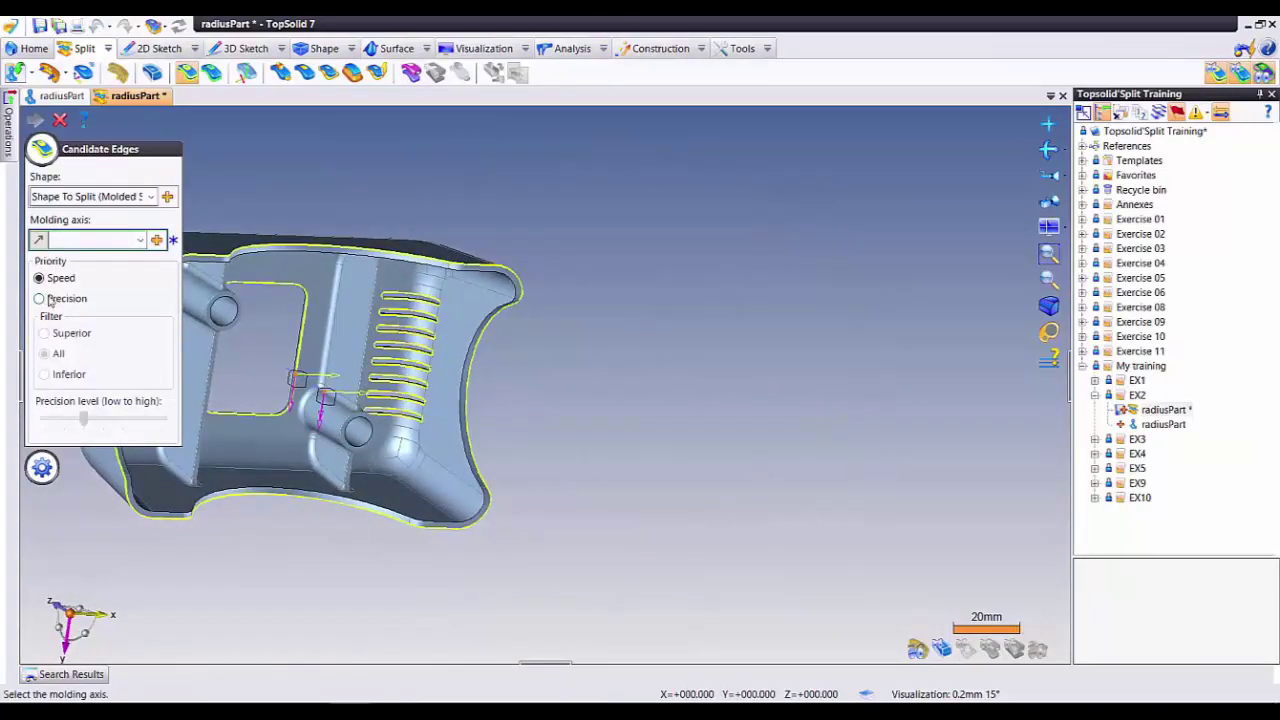
{"action": "middle_click_drag", "start_coordinate": [340, 446], "coordinate": [101, 283]}
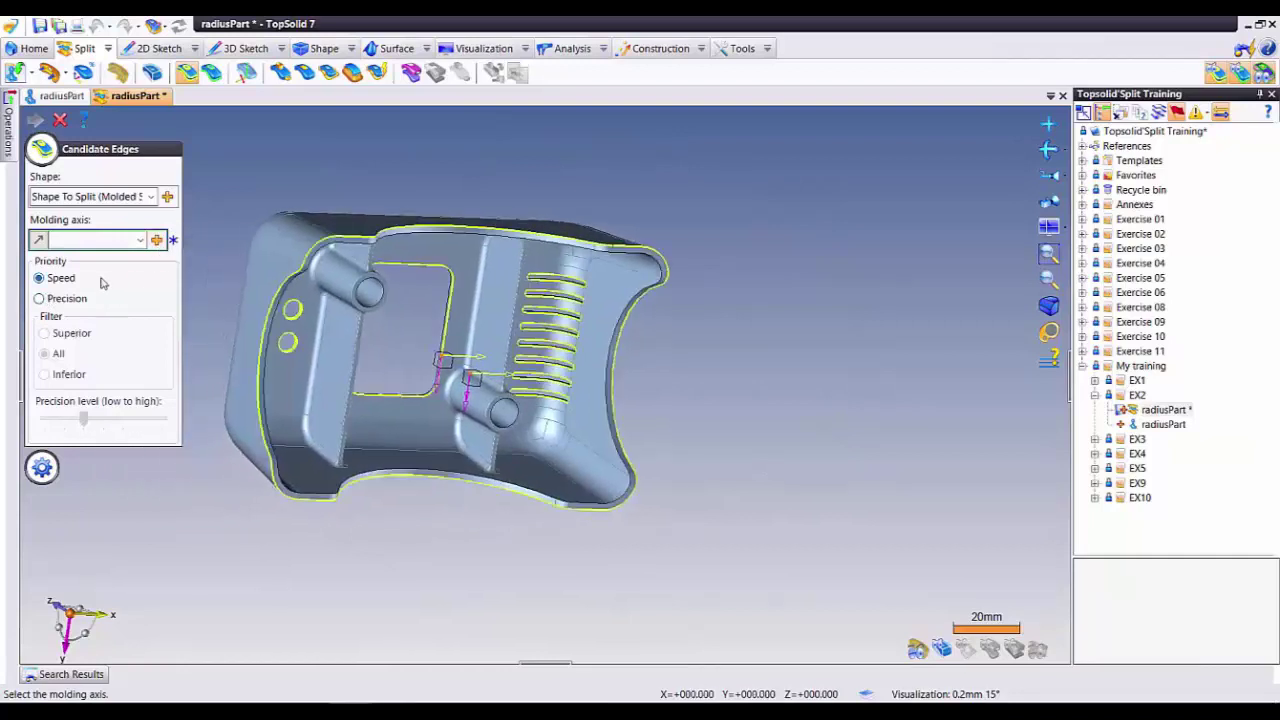
{"action": "left_click", "coordinate": [60, 120]}
{"action": "left_click", "coordinate": [211, 72]}
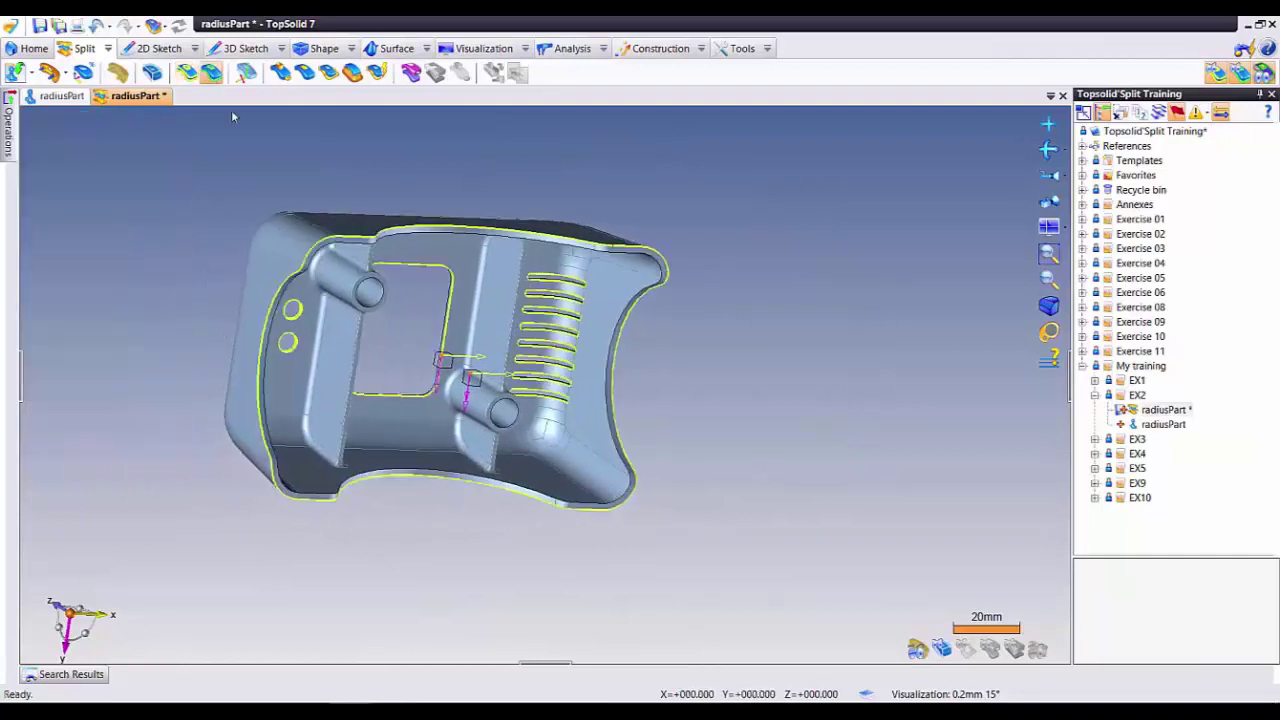
Step: Select the outer rim loop, both small hole edges and the rectangular opening as parting edges
{"action": "left_click", "coordinate": [492, 228]}
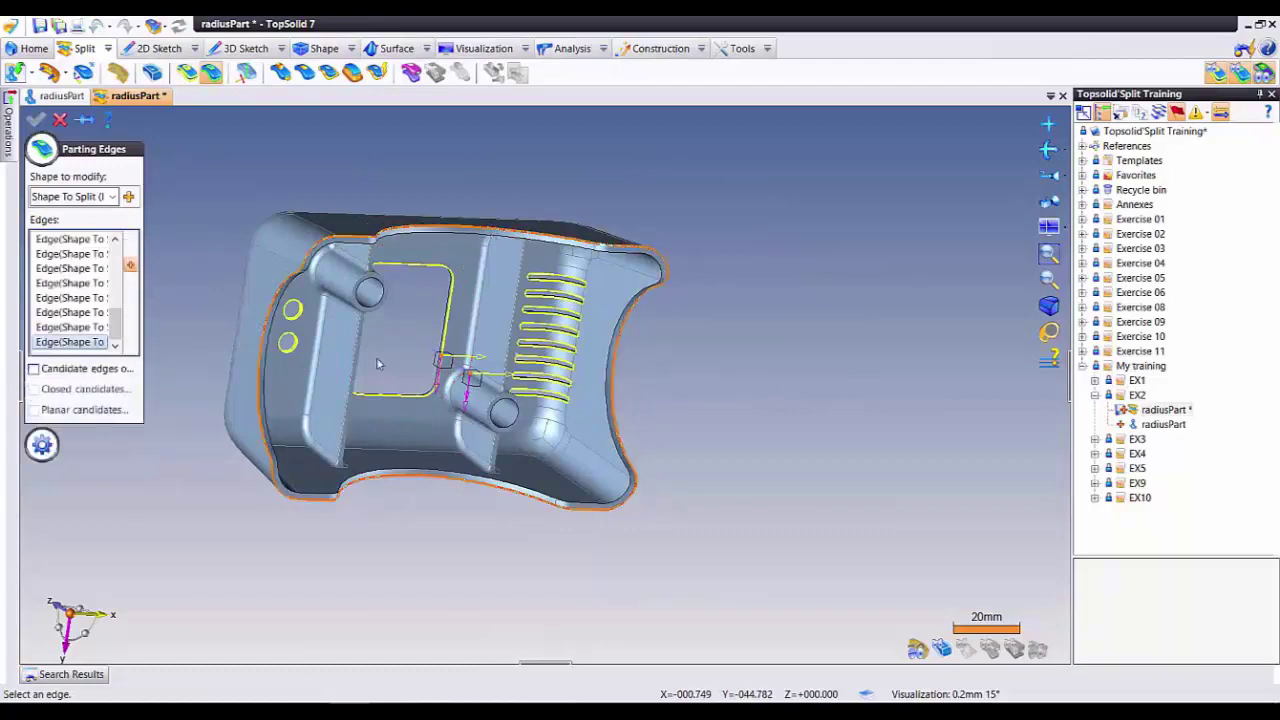
{"action": "scroll", "coordinate": [473, 408], "scroll_direction": "up", "scroll_amount": 5}
{"action": "middle_click_drag", "start_coordinate": [473, 408], "coordinate": [400, 450]}
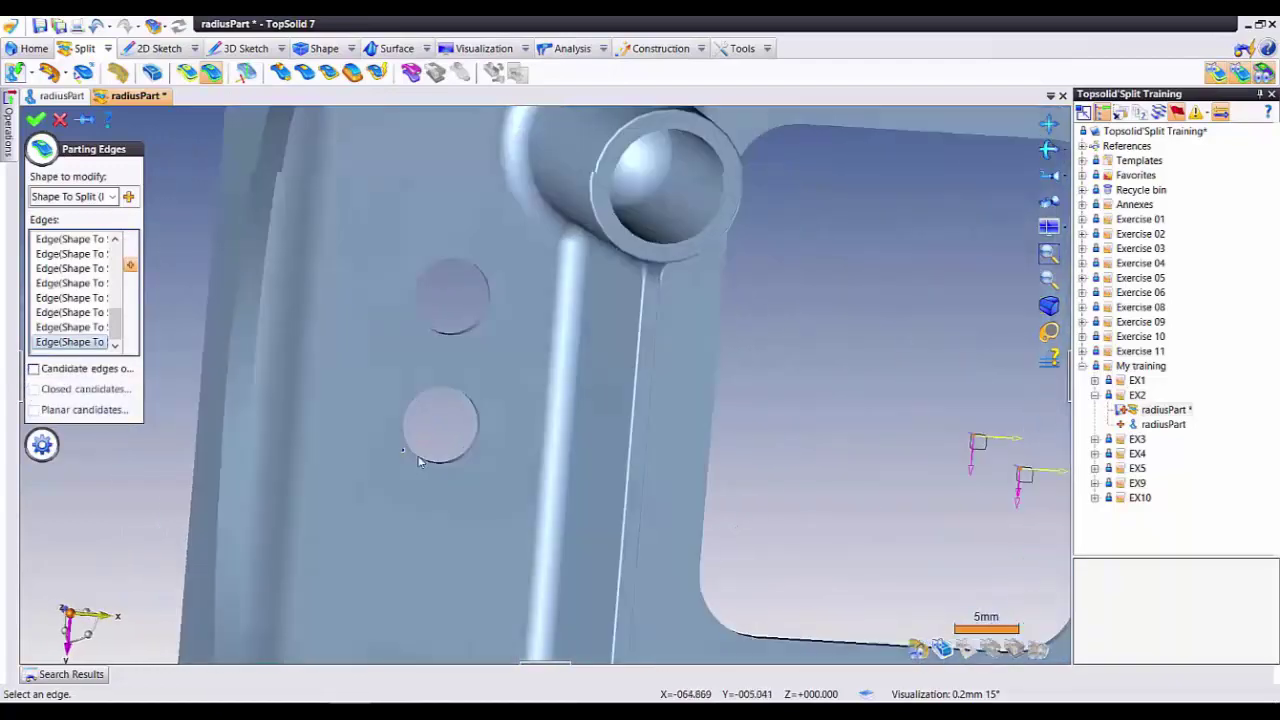
{"action": "scroll", "coordinate": [423, 457], "scroll_direction": "up", "scroll_amount": 3}
{"action": "left_click", "coordinate": [450, 462]}
{"action": "left_click", "coordinate": [452, 462]}
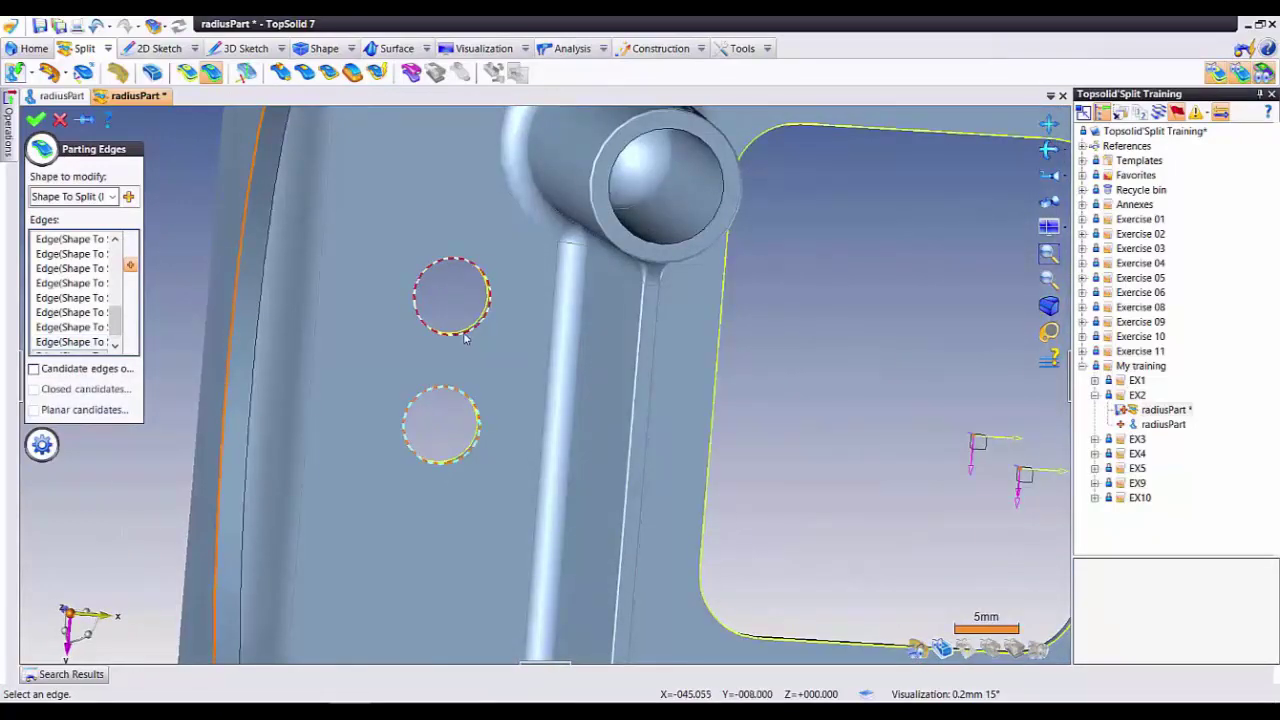
{"action": "scroll", "coordinate": [874, 378], "scroll_direction": "down", "scroll_amount": 2}
{"action": "mouse_move", "coordinate": [874, 378]}
{"action": "middle_mouse_down"}
{"action": "mouse_move", "coordinate": [679, 398]}
{"action": "mouse_move", "coordinate": [600, 287]}
{"action": "mouse_move", "coordinate": [614, 271]}
{"action": "mouse_move", "coordinate": [734, 306]}
{"action": "middle_mouse_up"}
{"action": "left_click", "coordinate": [612, 405]}
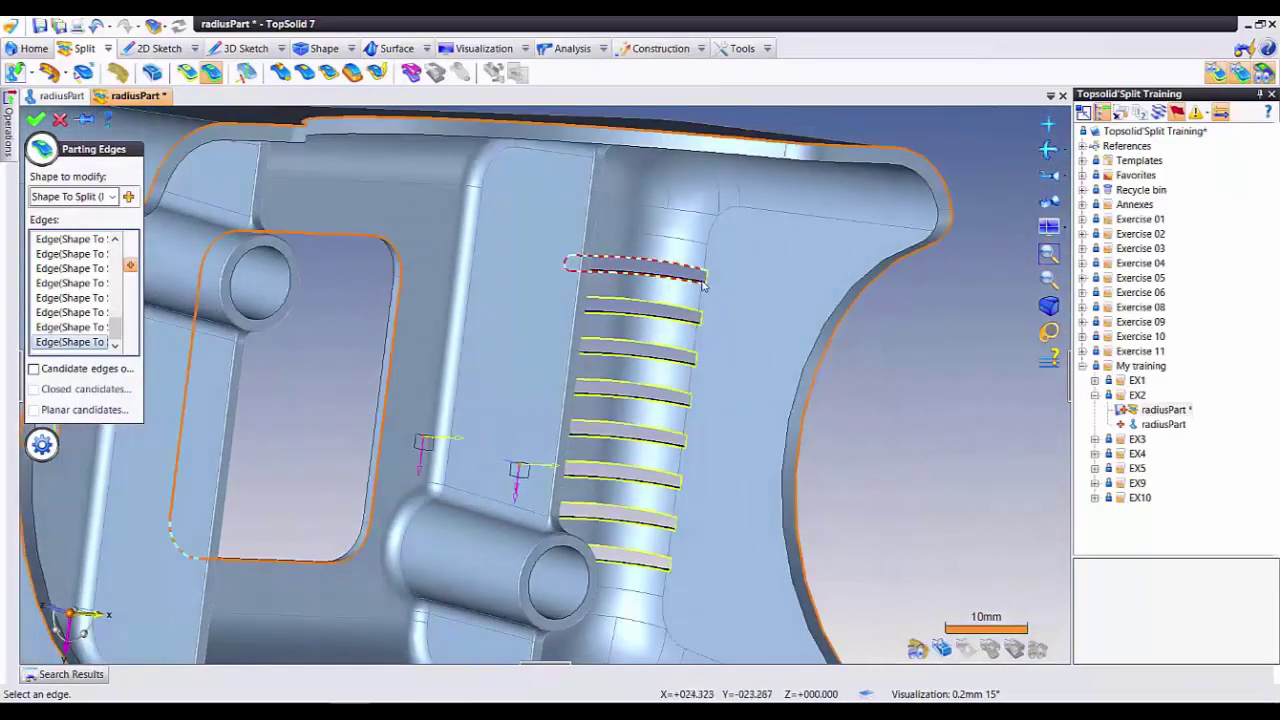
Step: Add the six slot edges along the ribbed column to the parting edges
{"action": "left_click", "coordinate": [704, 285]}
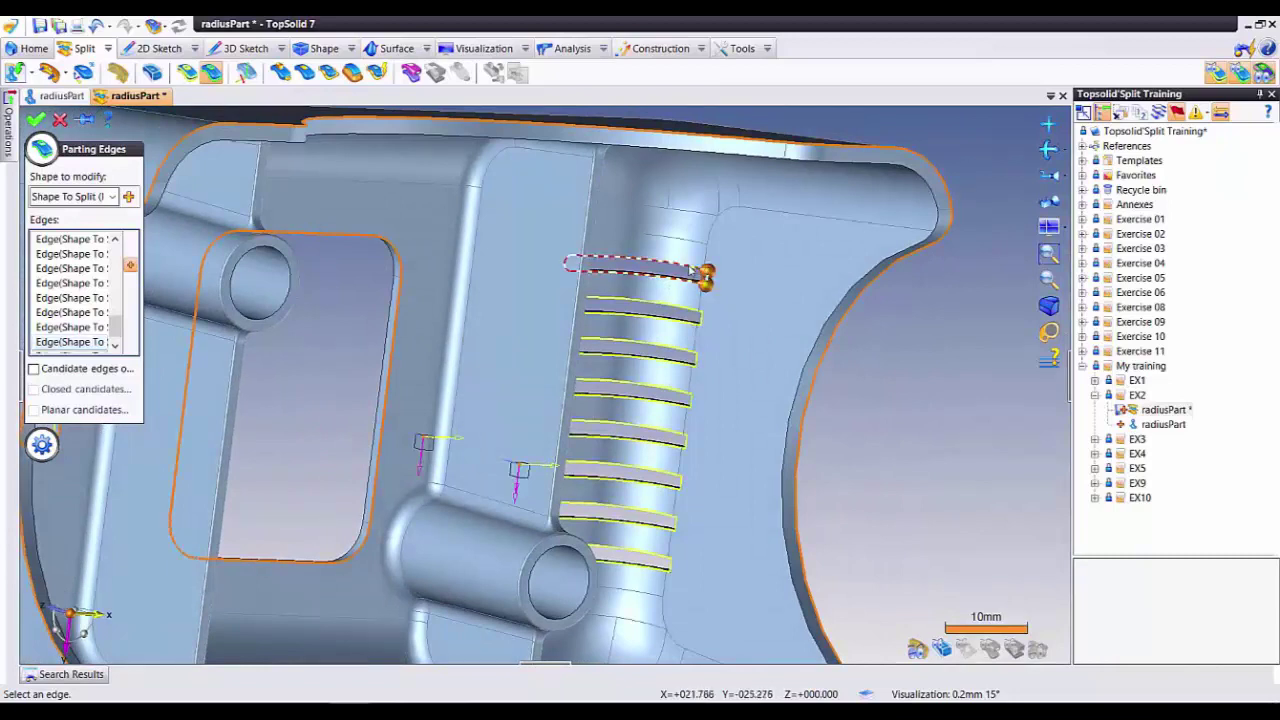
{"action": "left_click", "coordinate": [706, 276]}
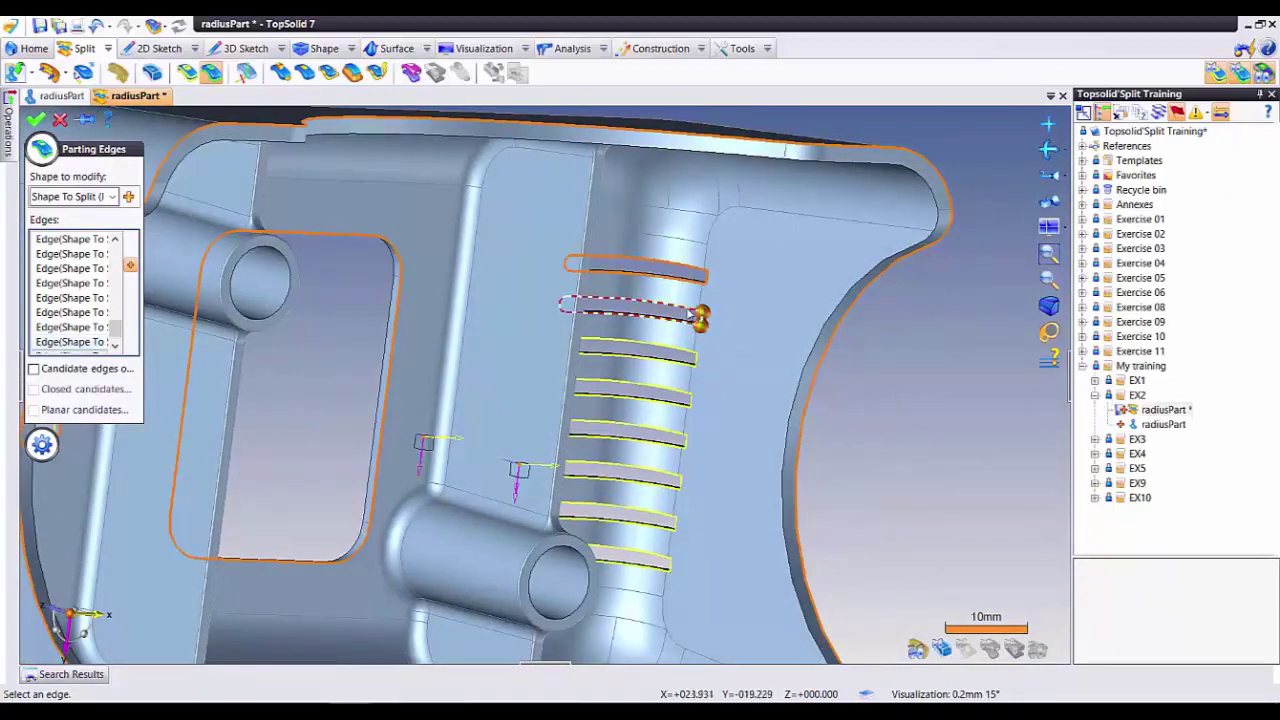
{"action": "left_click", "coordinate": [692, 316]}
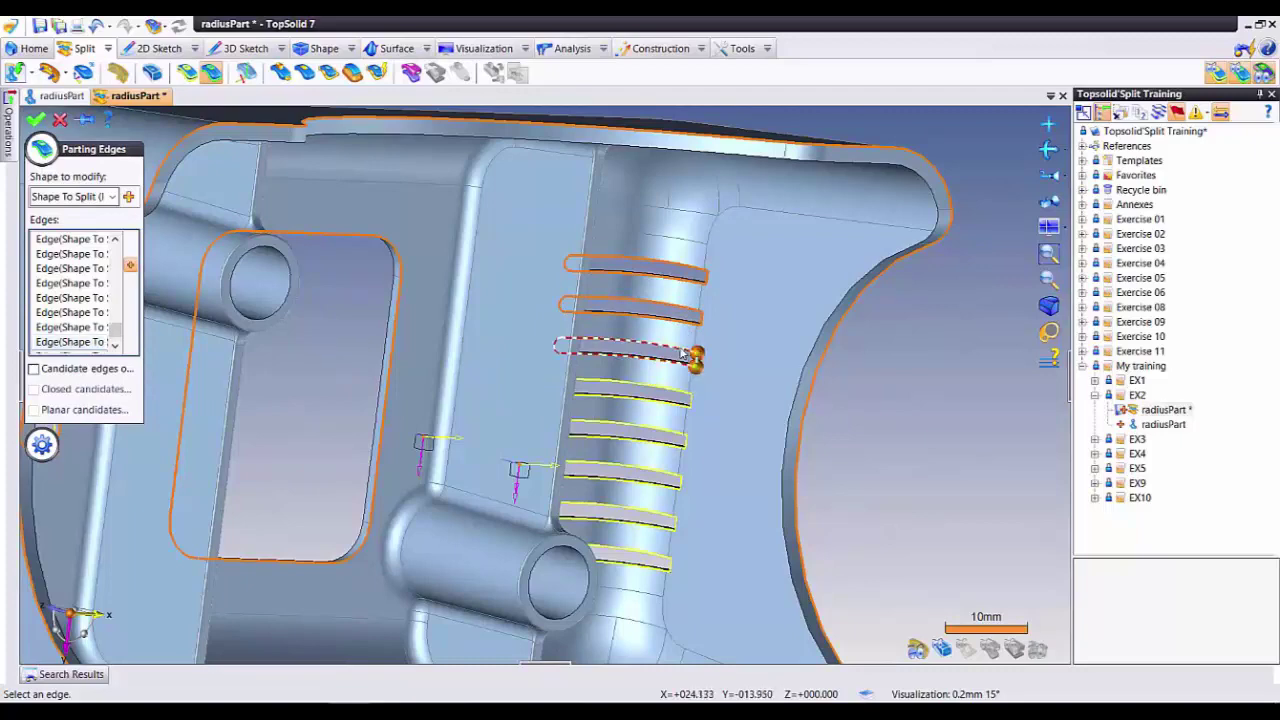
{"action": "left_click", "coordinate": [686, 352]}
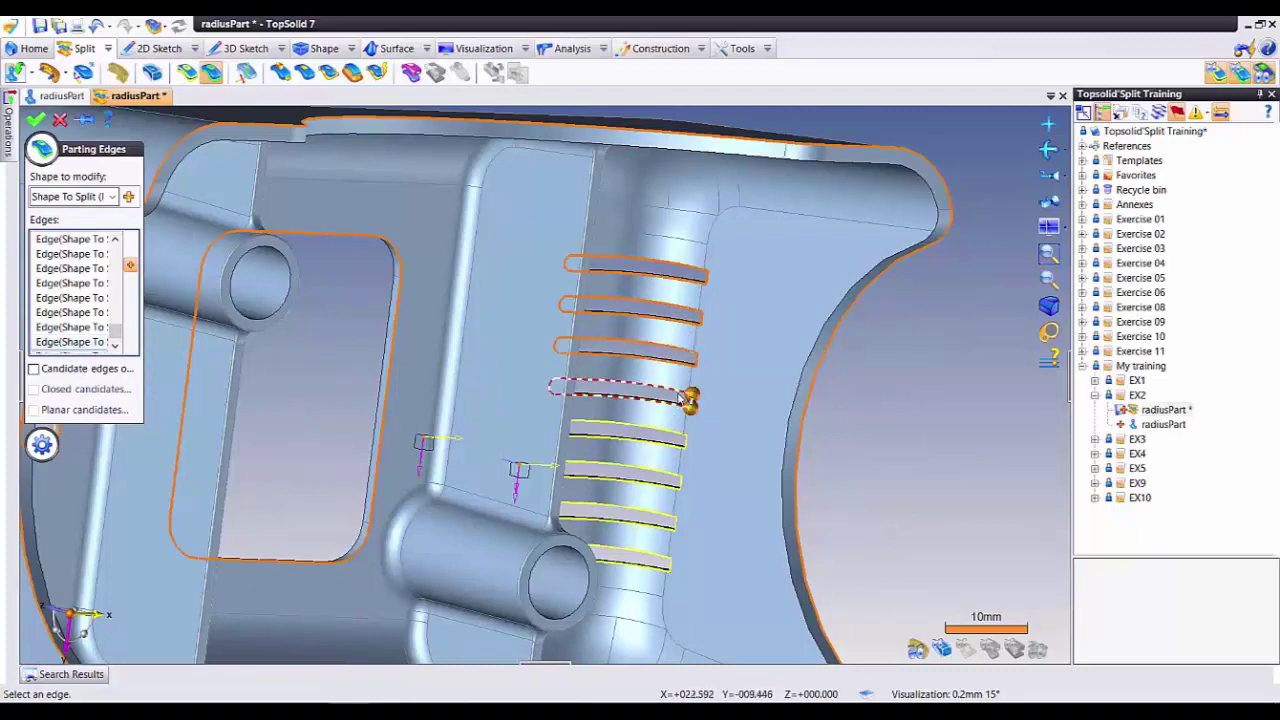
{"action": "left_click", "coordinate": [690, 400]}
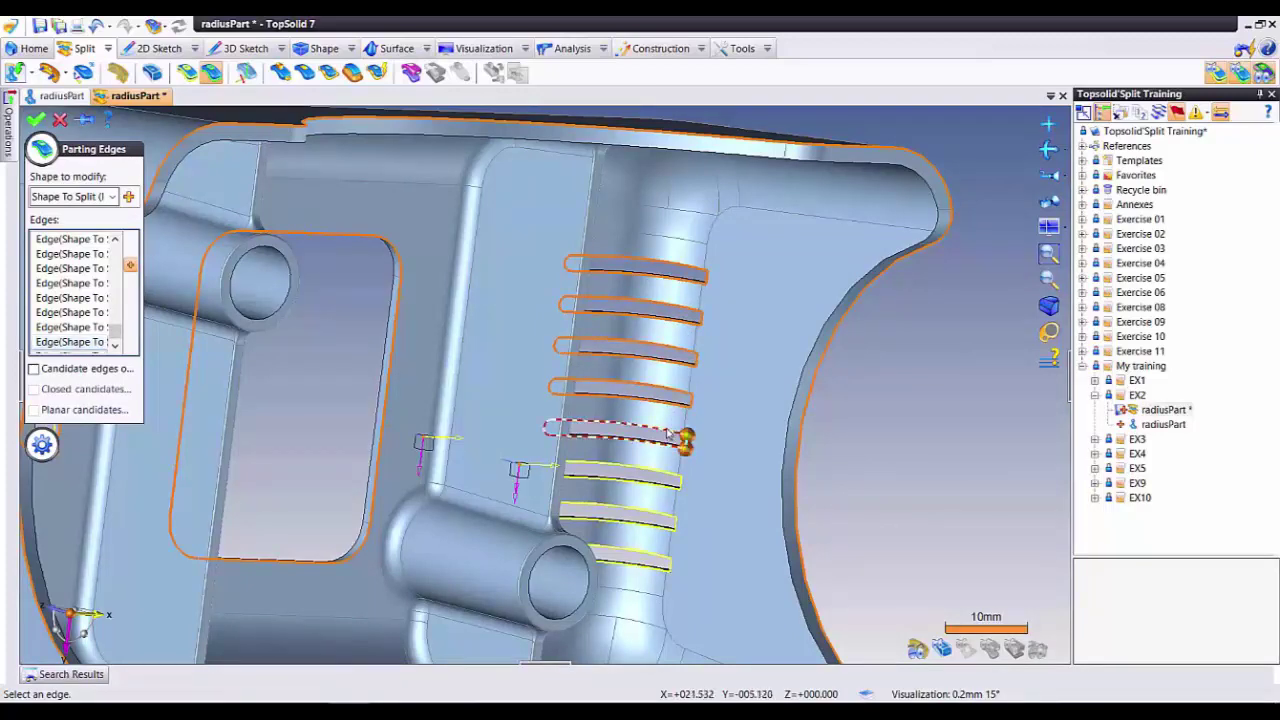
{"action": "scroll", "coordinate": [680, 440], "scroll_direction": "up", "scroll_amount": 2}
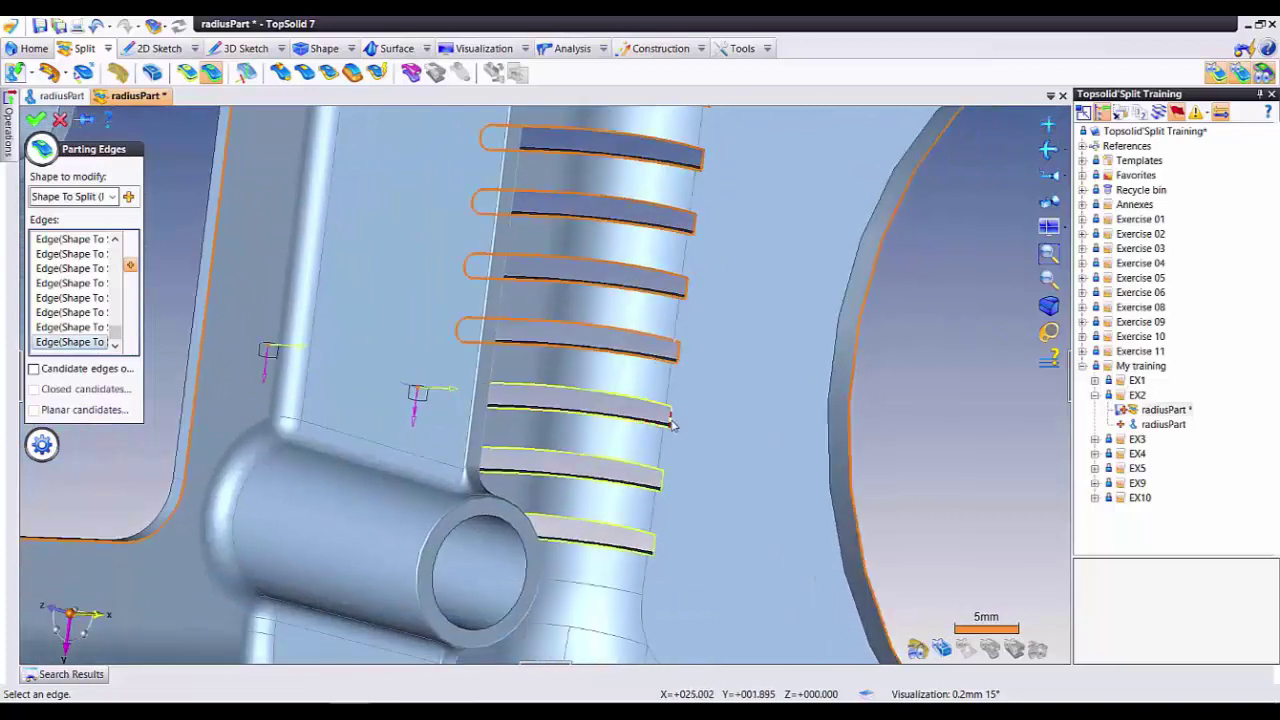
{"action": "left_click", "coordinate": [665, 415]}
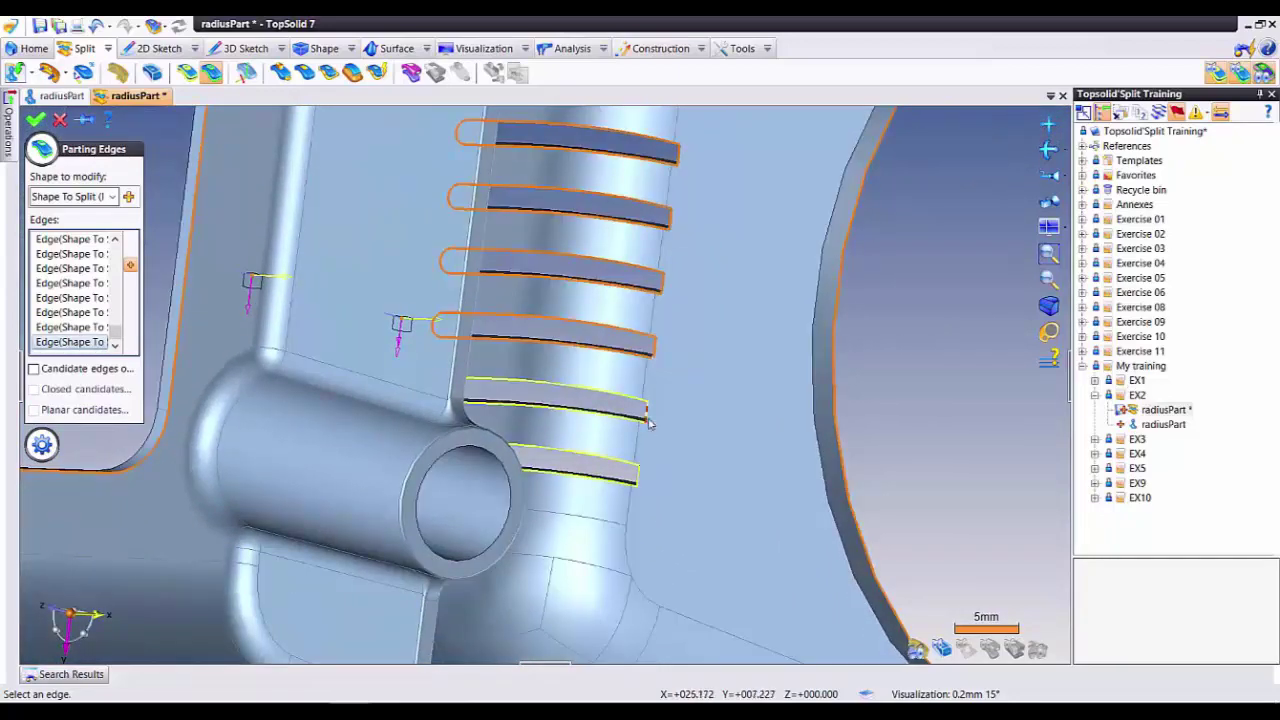
{"action": "left_click", "coordinate": [642, 415]}
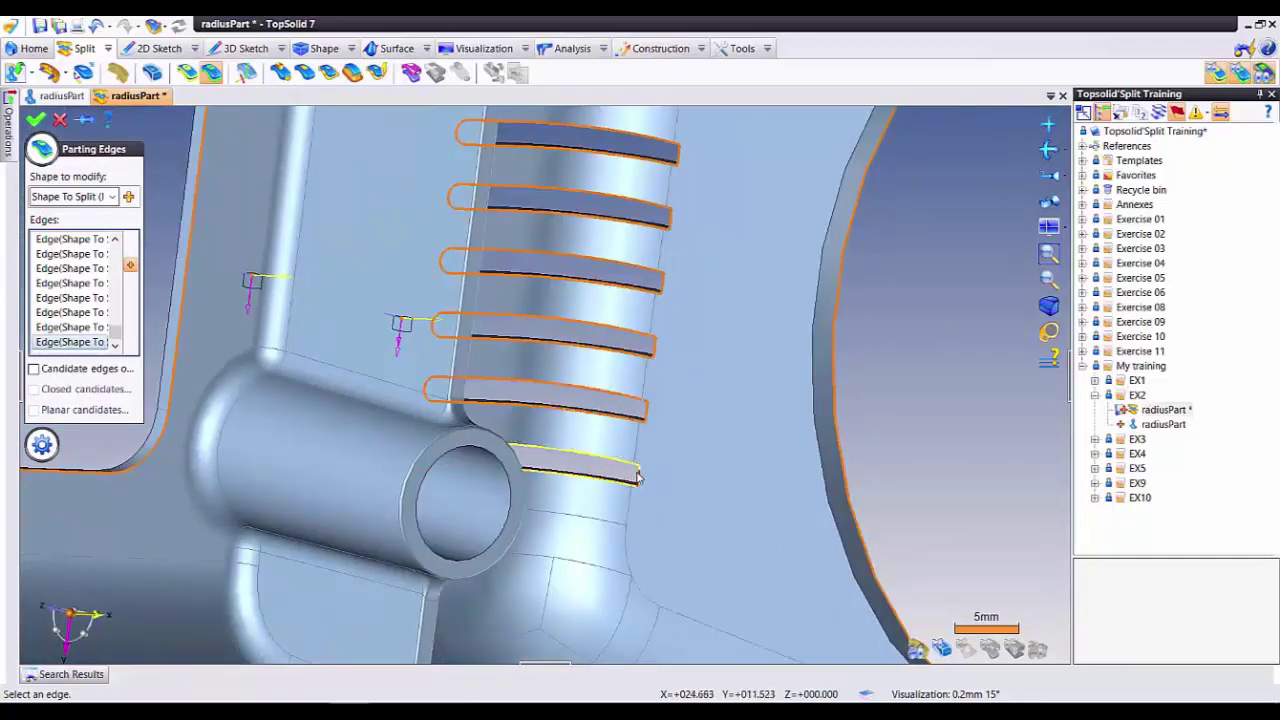
{"action": "mouse_move", "coordinate": [630, 462]}
{"action": "middle_mouse_down"}
{"action": "mouse_move", "coordinate": [568, 323]}
{"action": "mouse_move", "coordinate": [491, 306]}
{"action": "middle_mouse_up"}
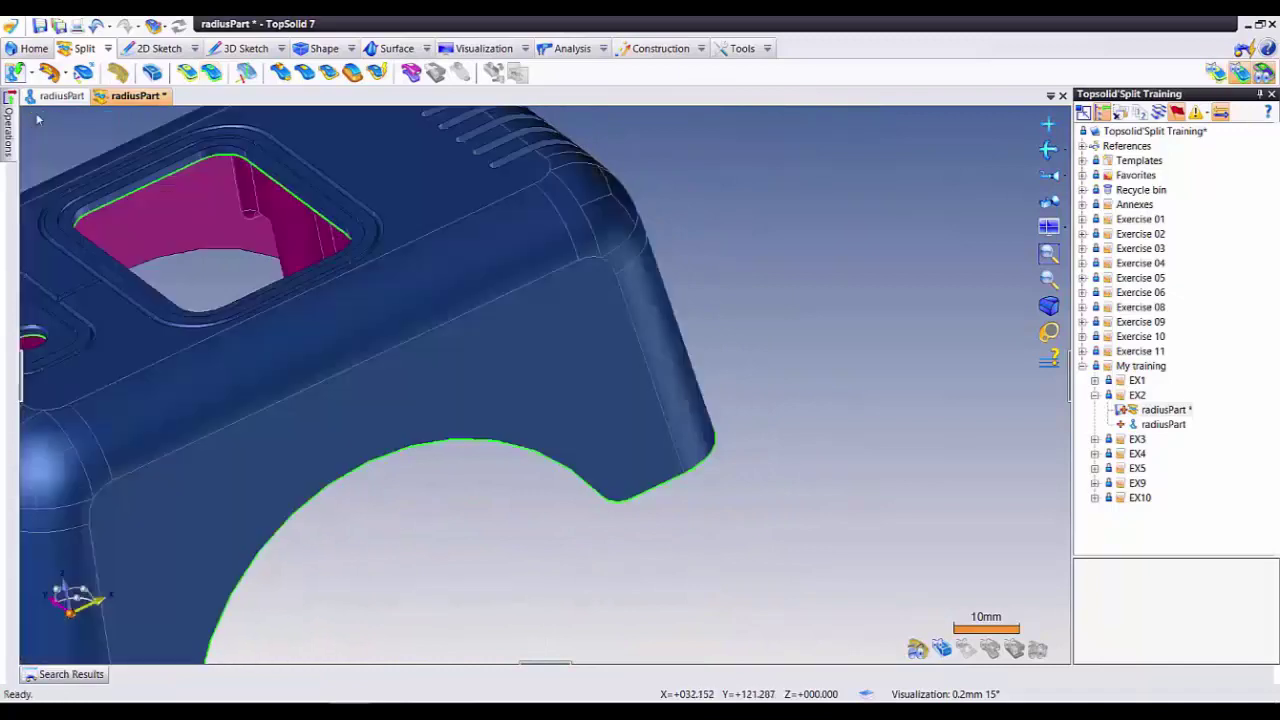
Step: Validate the parting edges to split the part and turn it to a frontal view
{"action": "left_click", "coordinate": [35, 119]}
{"action": "scroll", "coordinate": [543, 320], "scroll_direction": "down", "scroll_amount": 3}
{"action": "middle_click_drag", "start_coordinate": [543, 320], "coordinate": [850, 237]}
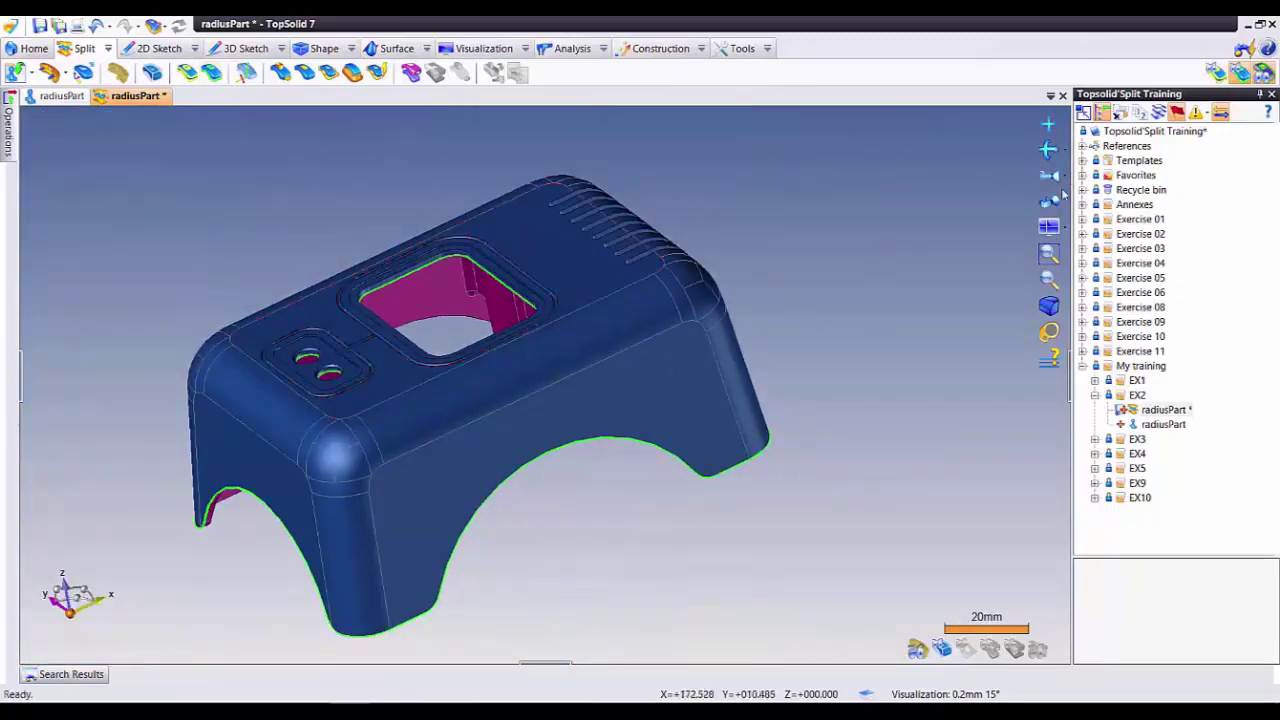
{"action": "middle_click_drag", "start_coordinate": [768, 220], "coordinate": [799, 228]}
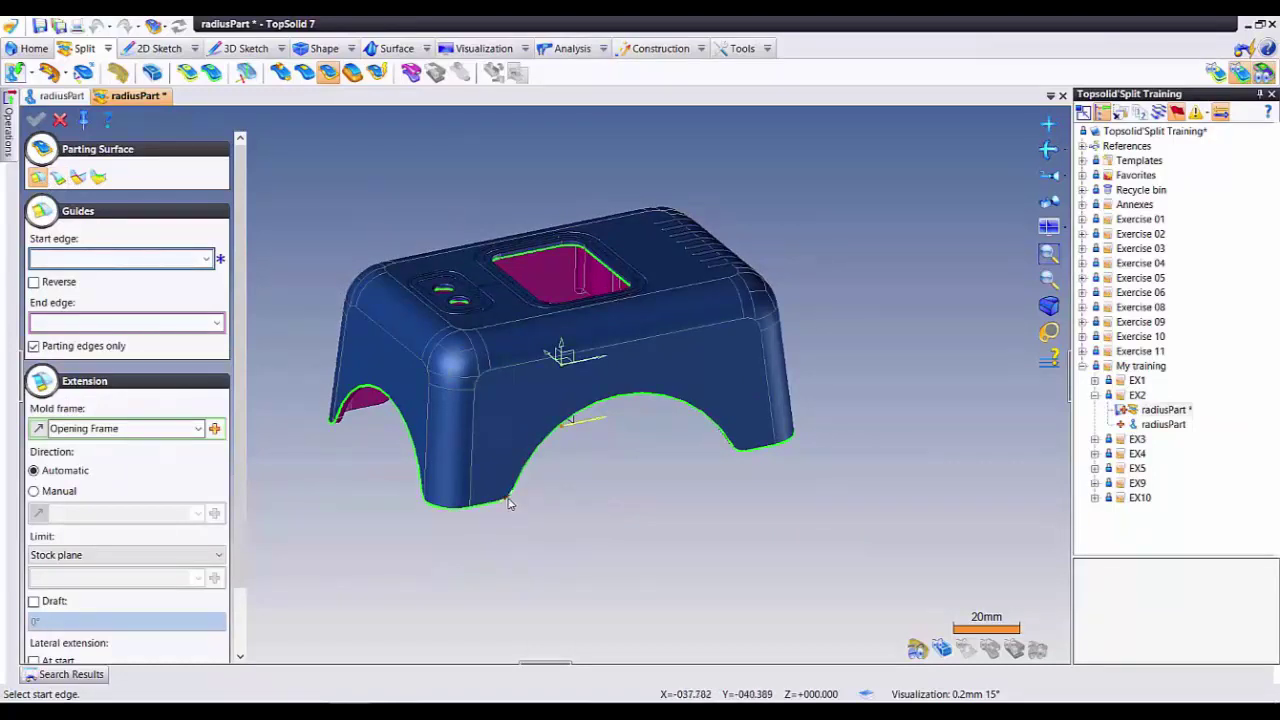
Step: Build extruded parting surfaces from the front and side arches, reversing the side one
{"action": "left_click", "coordinate": [500, 508]}
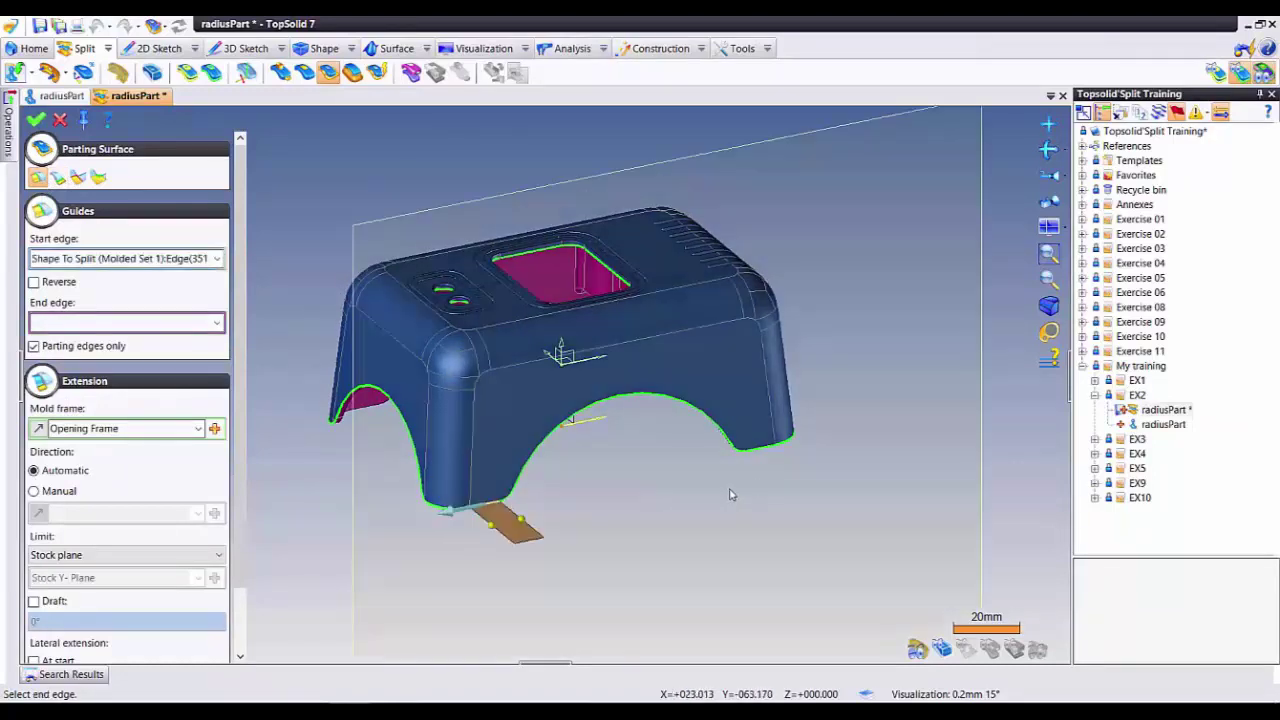
{"action": "left_click", "coordinate": [765, 453]}
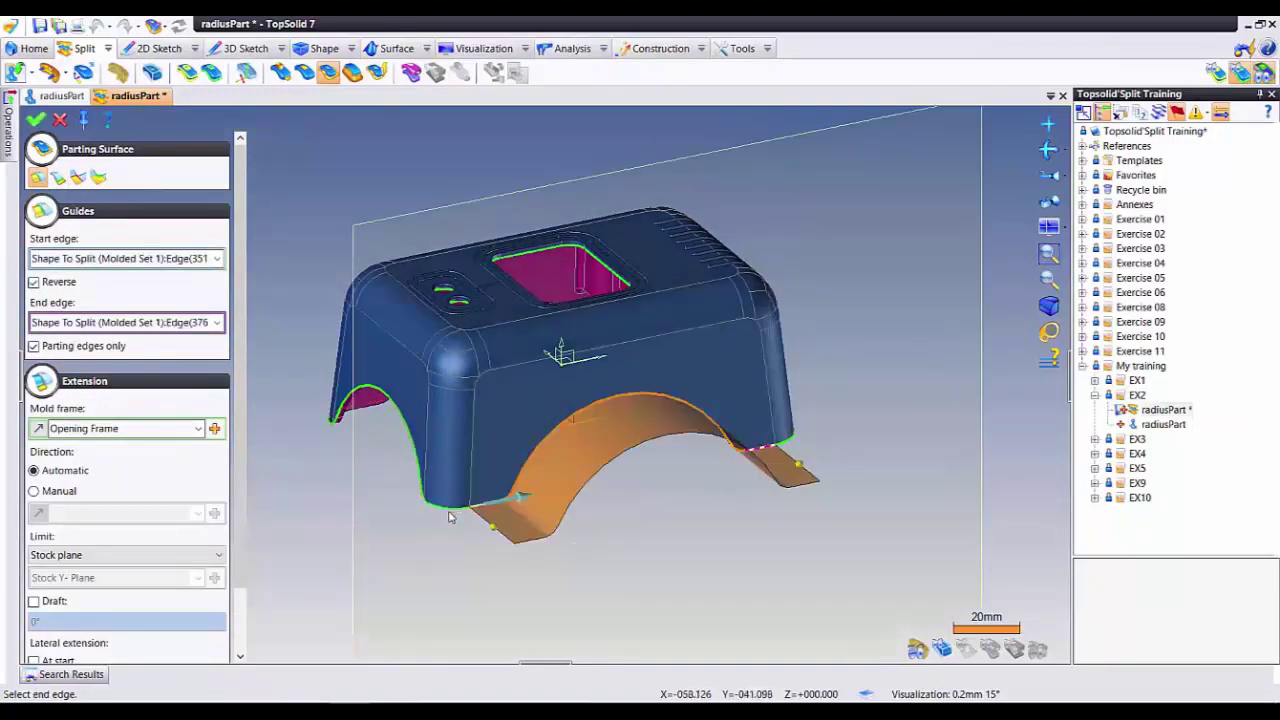
{"action": "middle_click_drag", "start_coordinate": [388, 541], "coordinate": [389, 514]}
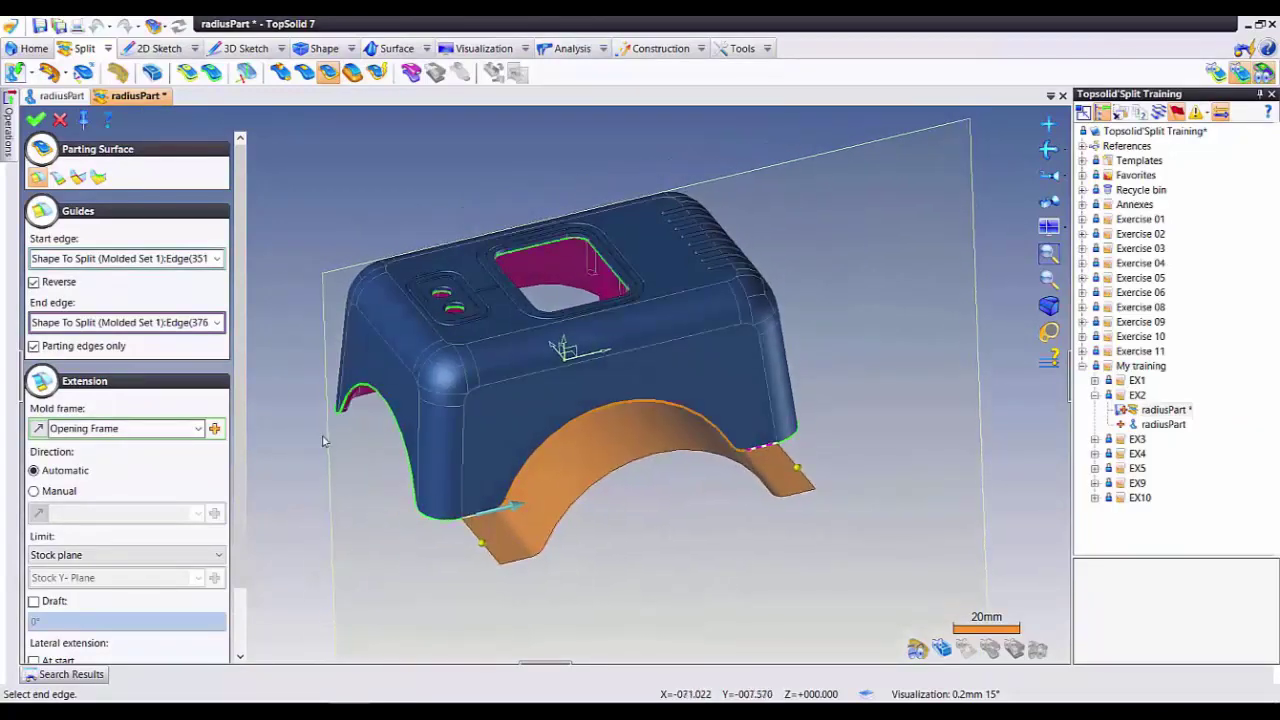
{"action": "left_click", "coordinate": [36, 119]}
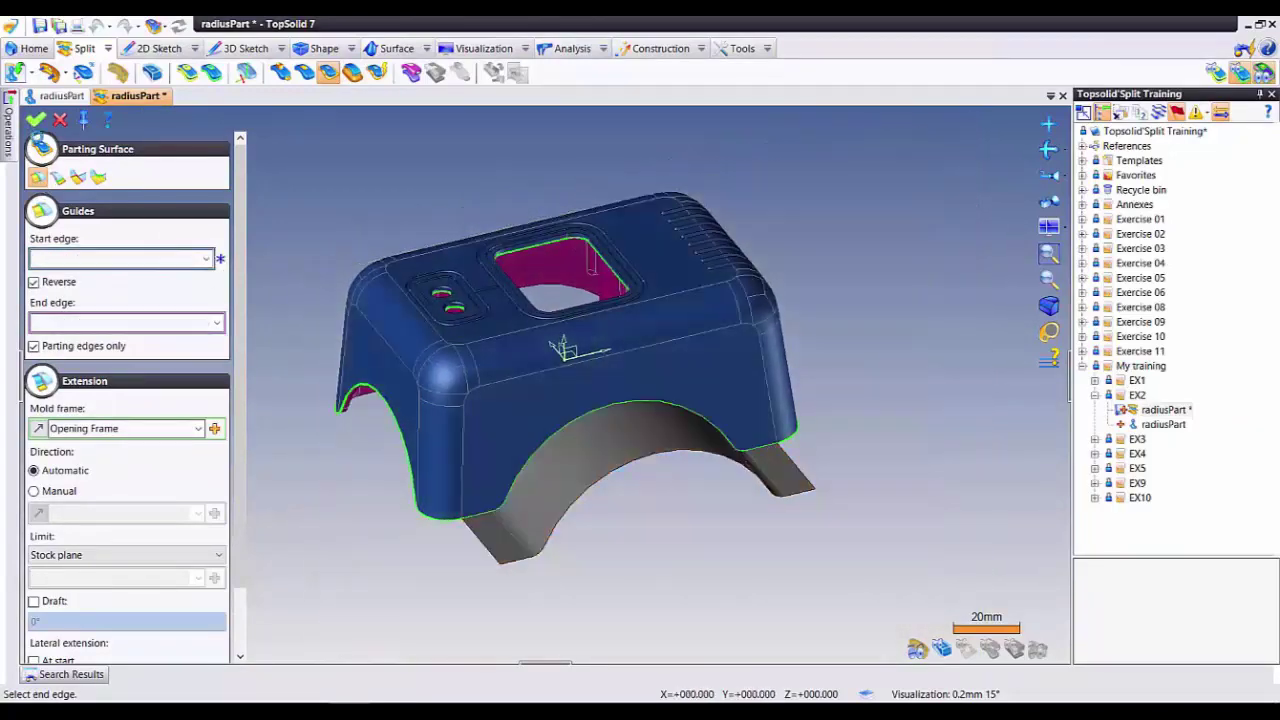
{"action": "mouse_move", "coordinate": [857, 471]}
{"action": "middle_mouse_down"}
{"action": "mouse_move", "coordinate": [686, 514]}
{"action": "mouse_move", "coordinate": [569, 509]}
{"action": "mouse_move", "coordinate": [552, 565]}
{"action": "middle_mouse_up"}
{"action": "left_click", "coordinate": [548, 558]}
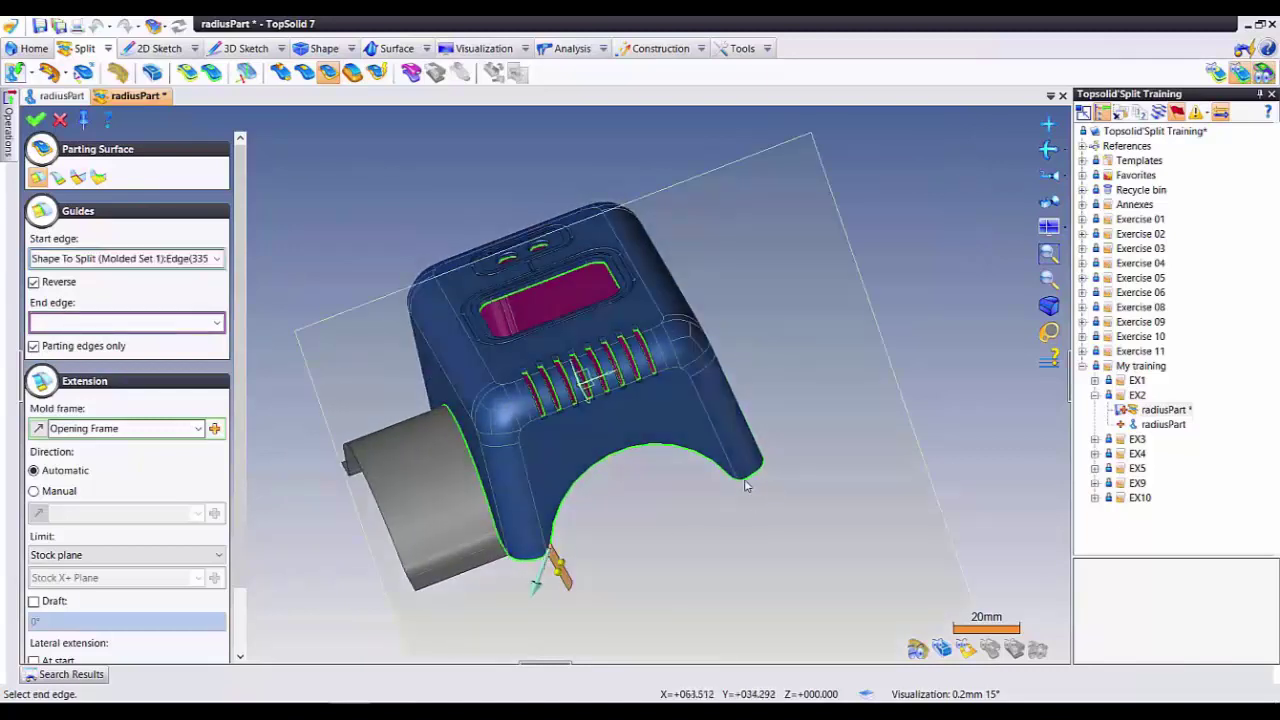
{"action": "left_click", "coordinate": [736, 484]}
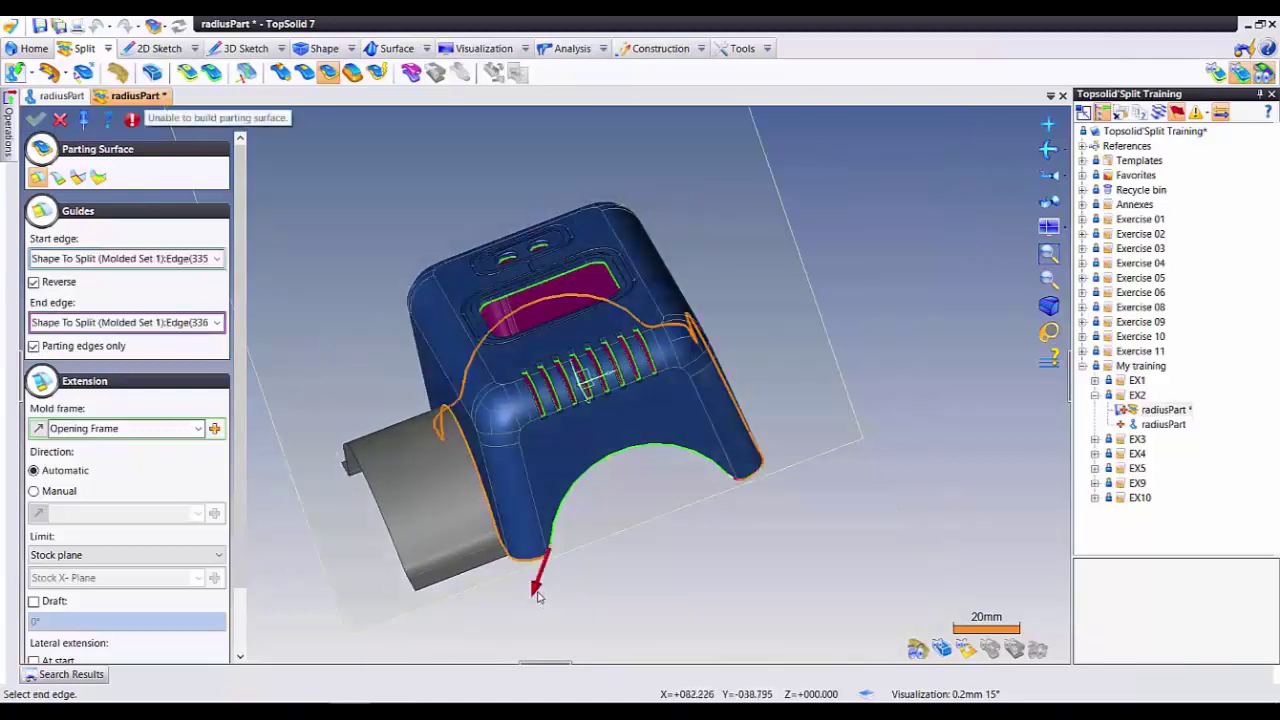
{"action": "left_click", "coordinate": [536, 586]}
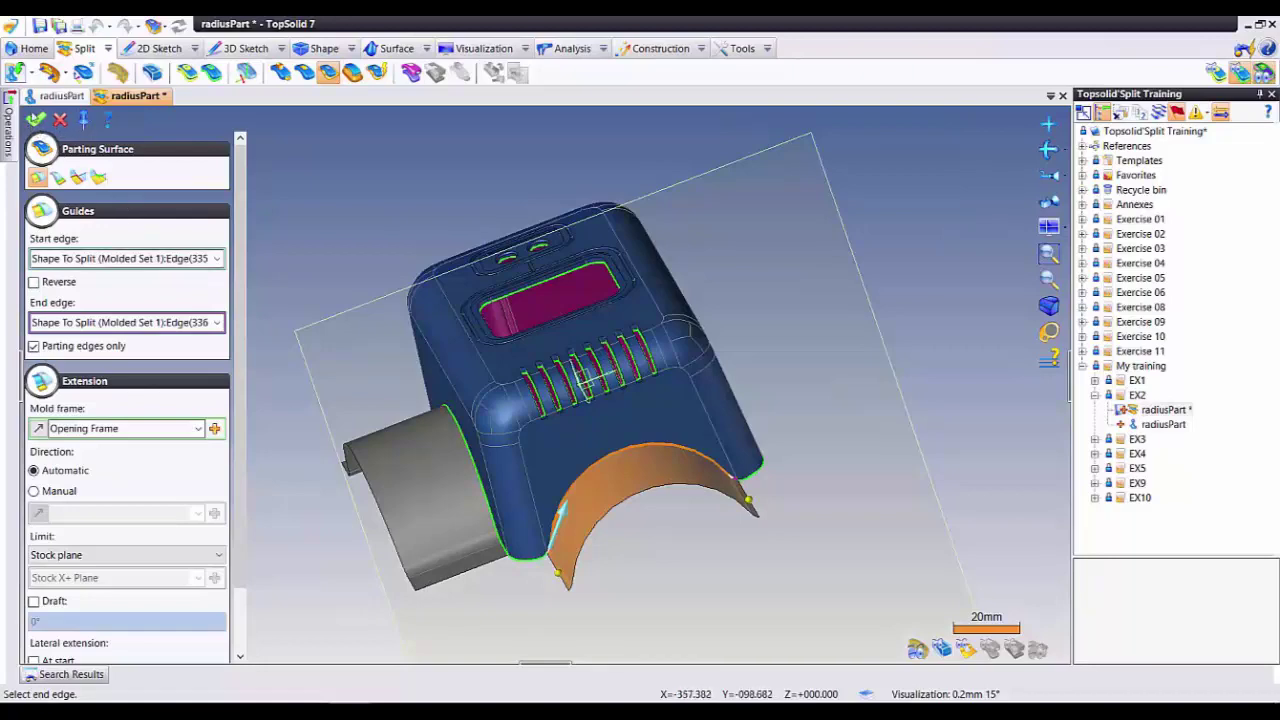
{"action": "left_click", "coordinate": [36, 119]}
Step: Build parting surfaces from the back arch and the last arch, flipping the last one's direction
{"action": "mouse_move", "coordinate": [734, 524]}
{"action": "middle_mouse_down"}
{"action": "mouse_move", "coordinate": [674, 537]}
{"action": "mouse_move", "coordinate": [634, 486]}
{"action": "mouse_move", "coordinate": [689, 458]}
{"action": "mouse_move", "coordinate": [475, 596]}
{"action": "middle_mouse_up"}
{"action": "left_click", "coordinate": [472, 596]}
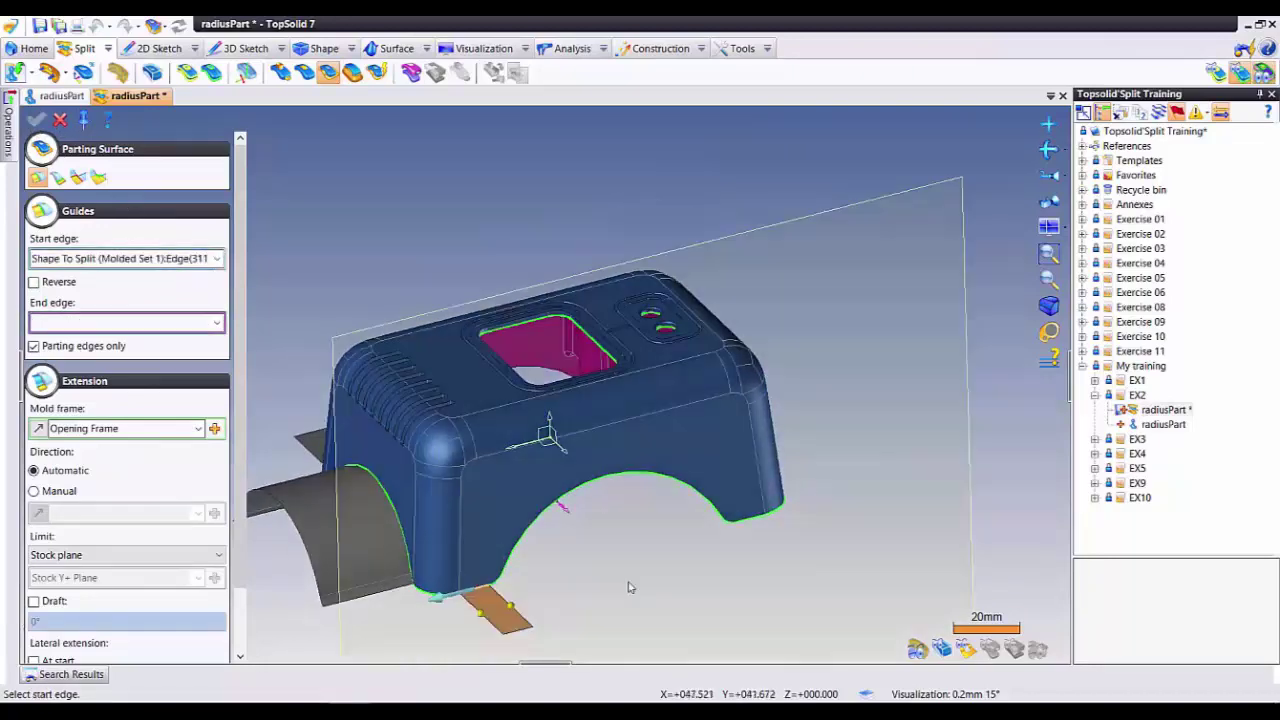
{"action": "left_click", "coordinate": [758, 521]}
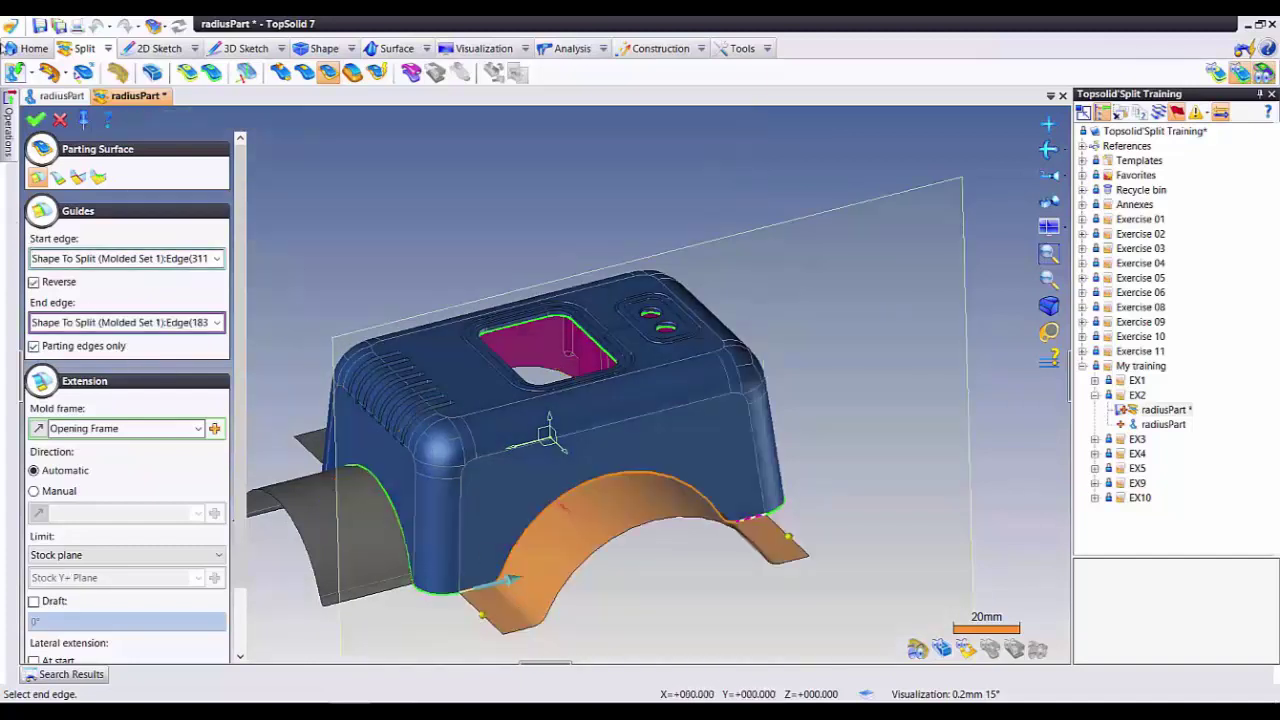
{"action": "left_click", "coordinate": [36, 119]}
{"action": "mouse_move", "coordinate": [586, 234]}
{"action": "middle_mouse_down"}
{"action": "mouse_move", "coordinate": [769, 344]}
{"action": "mouse_move", "coordinate": [677, 457]}
{"action": "mouse_move", "coordinate": [571, 249]}
{"action": "middle_mouse_up"}
{"action": "scroll", "coordinate": [580, 423], "scroll_direction": "up", "scroll_amount": 3}
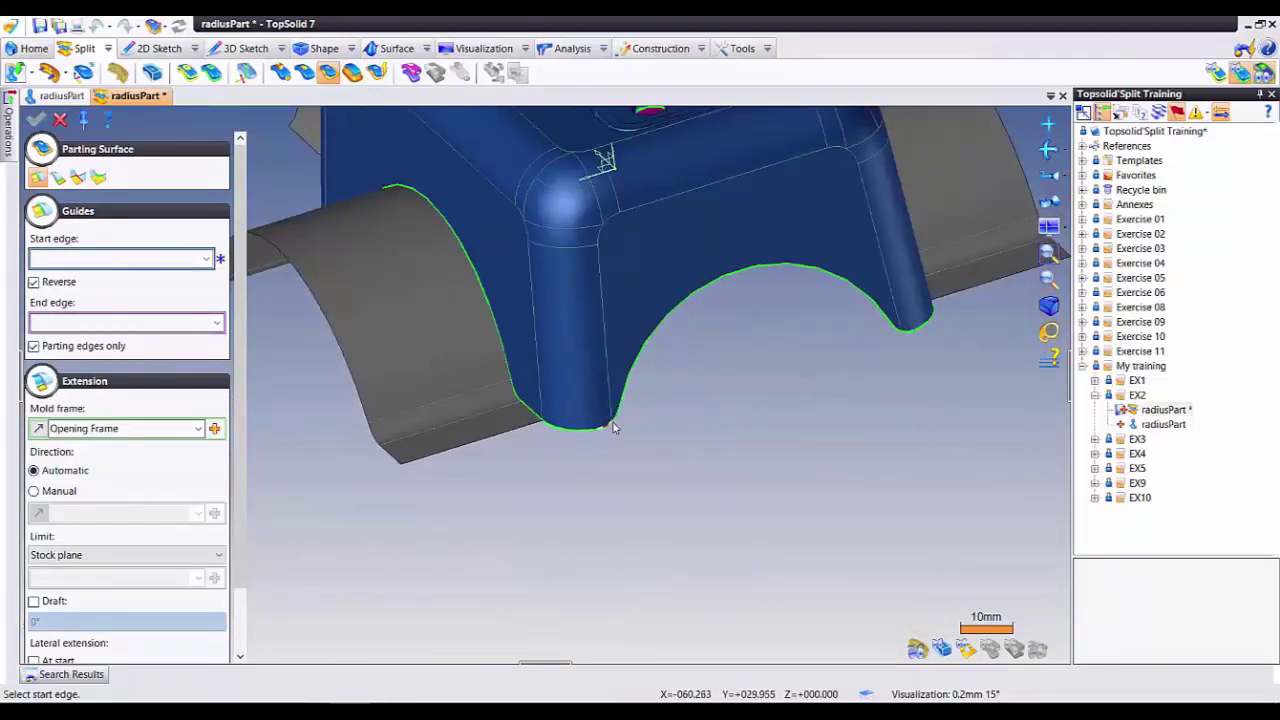
{"action": "left_click", "coordinate": [613, 428]}
{"action": "left_click", "coordinate": [574, 447]}
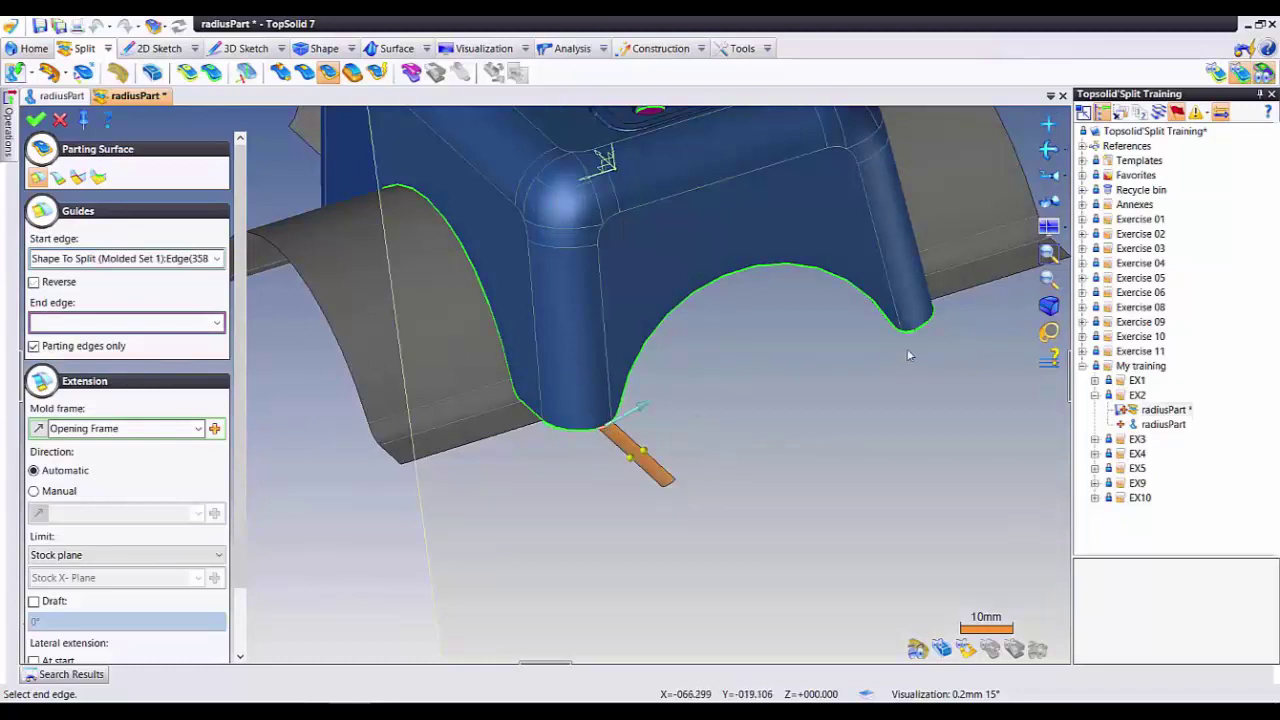
{"action": "left_click", "coordinate": [915, 335]}
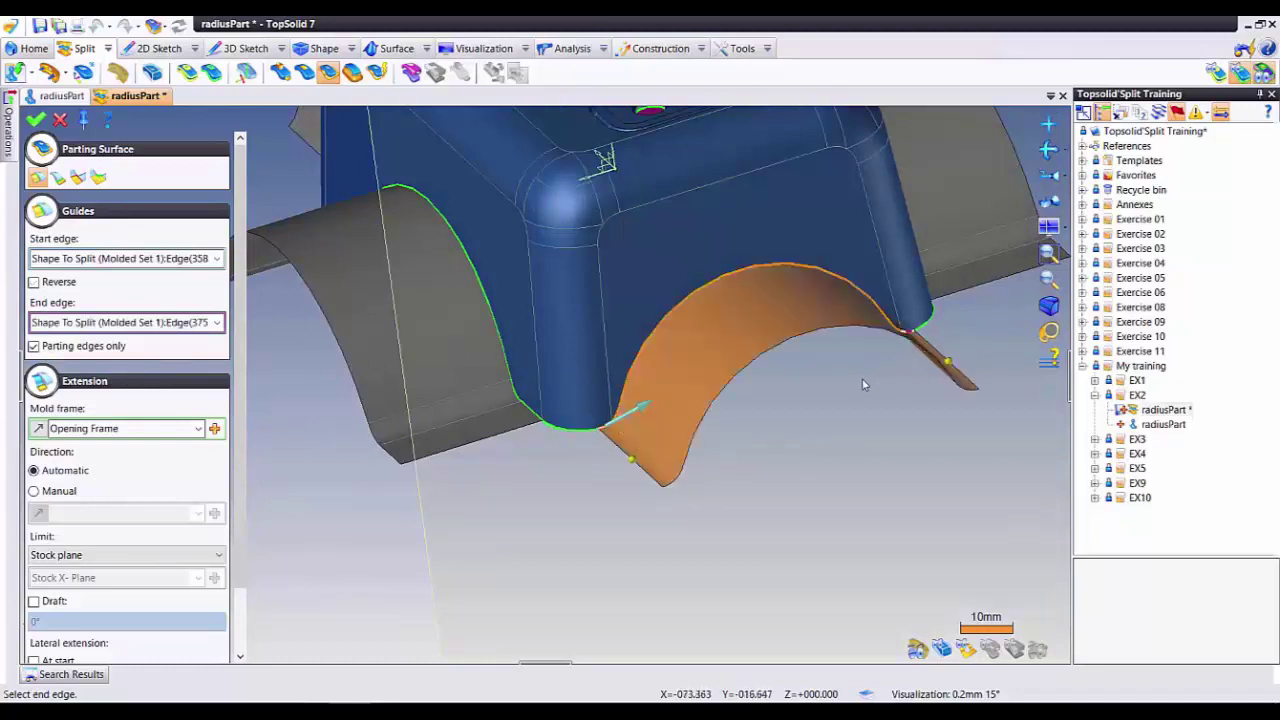
{"action": "scroll", "coordinate": [866, 374], "scroll_direction": "down", "scroll_amount": 2}
{"action": "middle_click_drag", "start_coordinate": [866, 374], "coordinate": [340, 324]}
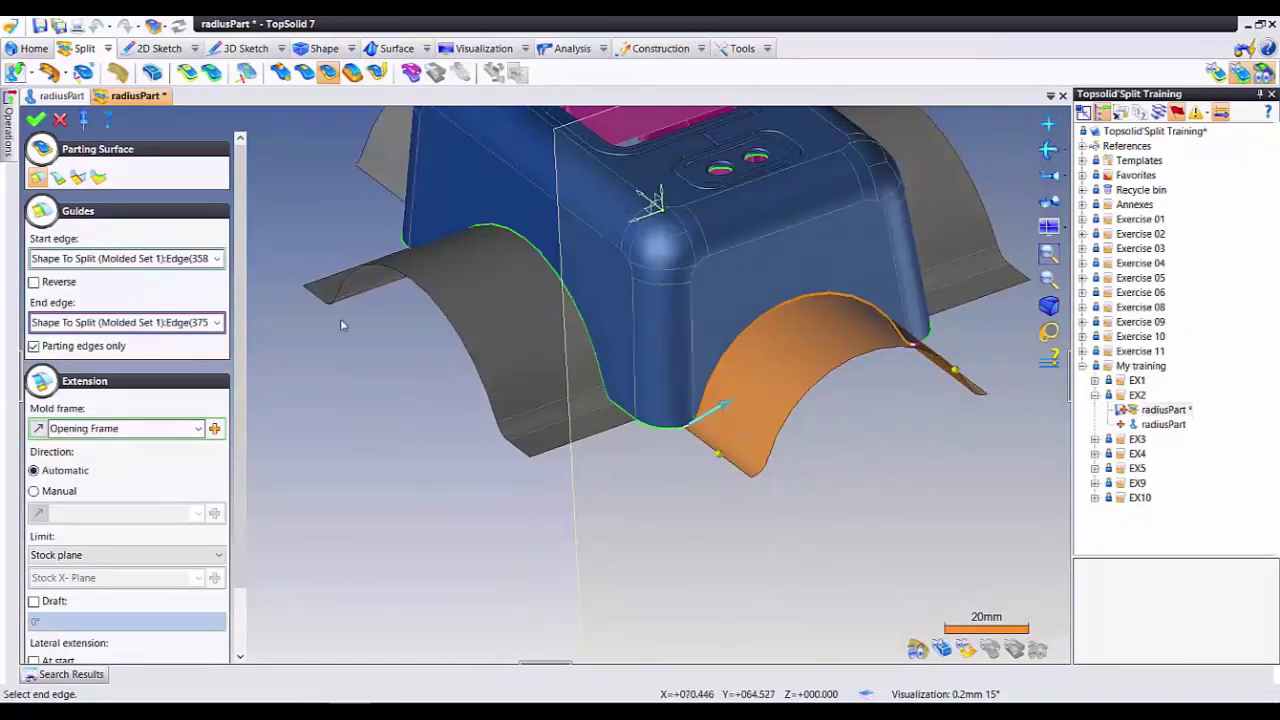
{"action": "left_click", "coordinate": [36, 120]}
{"action": "scroll", "coordinate": [463, 397], "scroll_direction": "down", "scroll_amount": 2}
{"action": "middle_click_drag", "start_coordinate": [372, 419], "coordinate": [590, 263]}
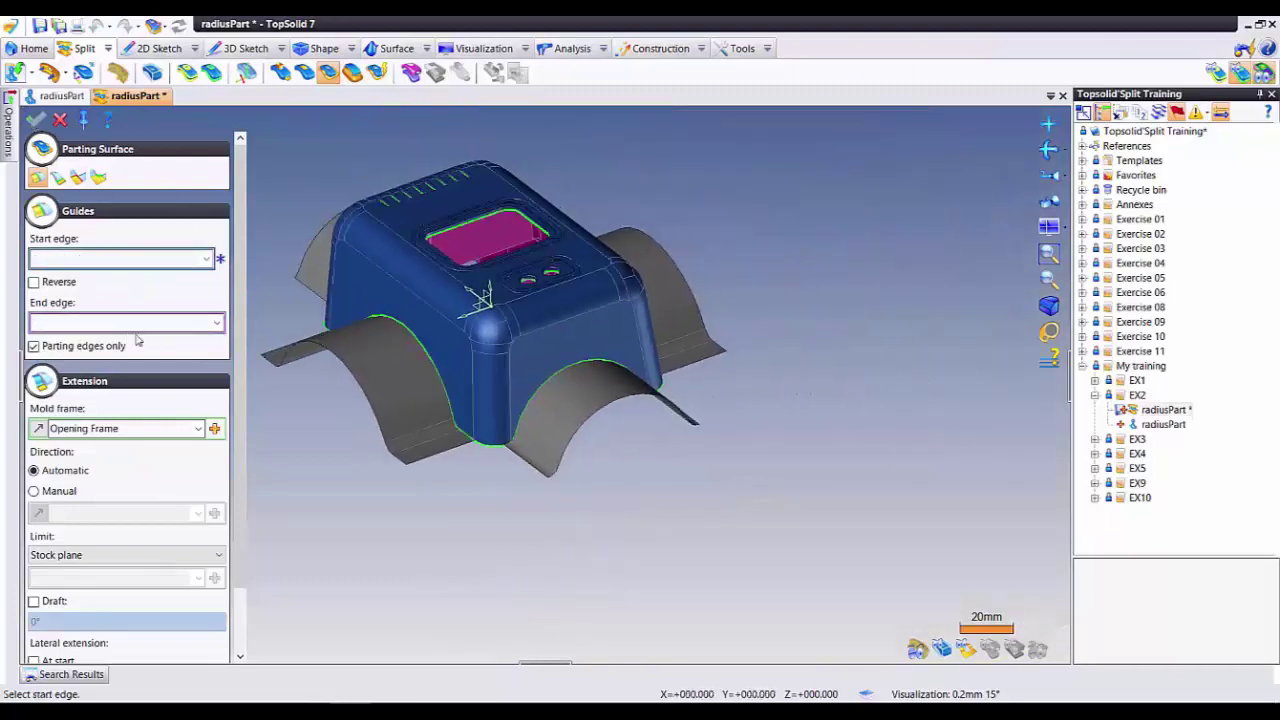
{"action": "middle_click_drag", "start_coordinate": [366, 286], "coordinate": [491, 436]}
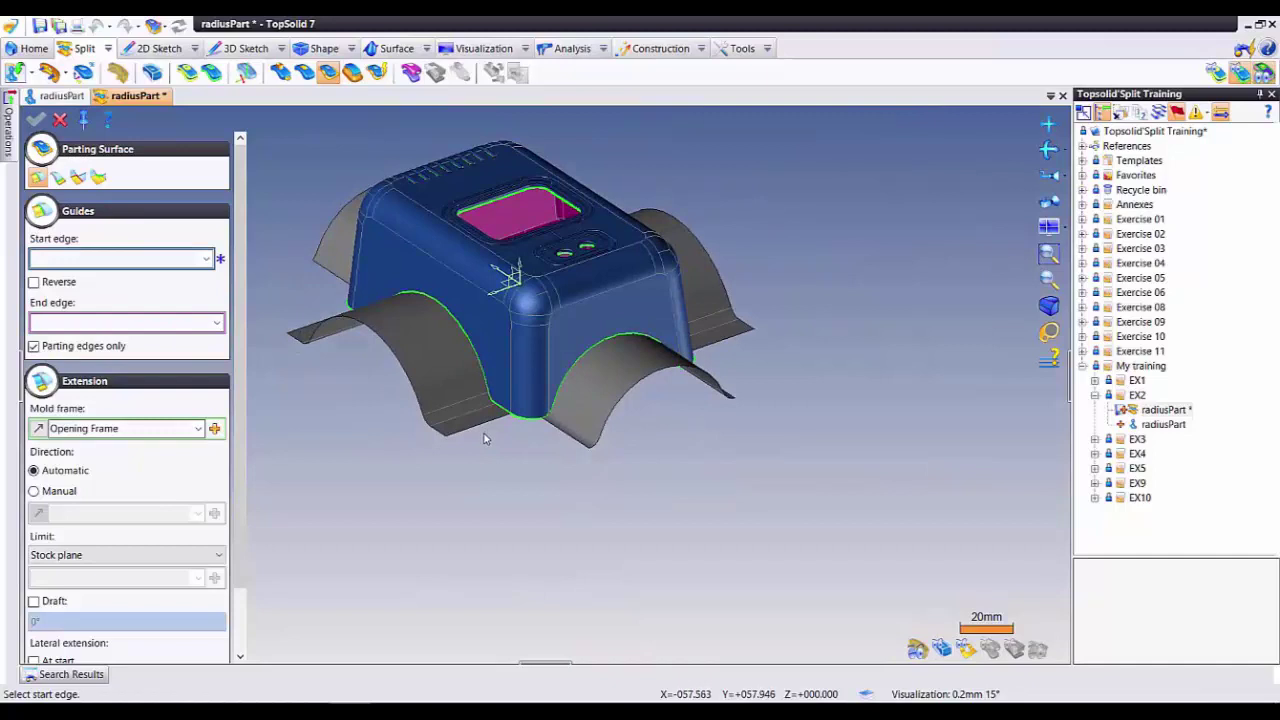
Step: Loft surfaces across two corner gaps between neighbouring arch surfaces, then pick a third corner edge
{"action": "left_click", "coordinate": [98, 177]}
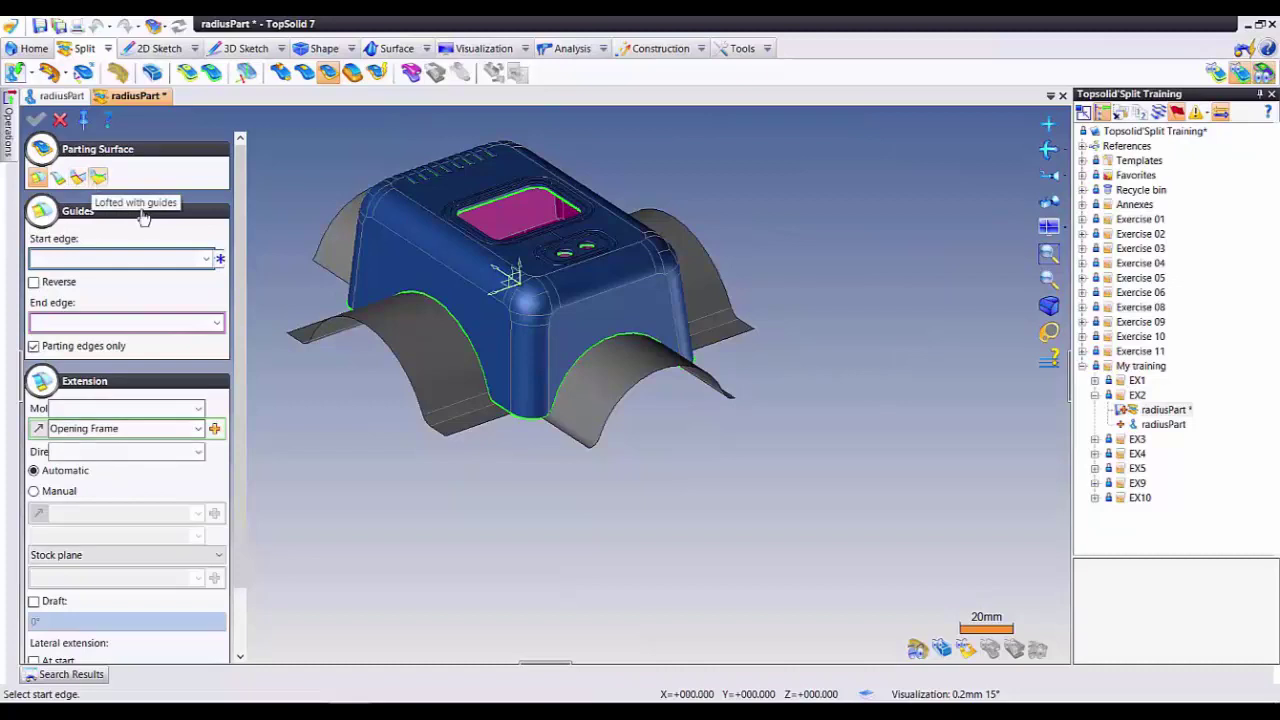
{"action": "left_click", "coordinate": [533, 421]}
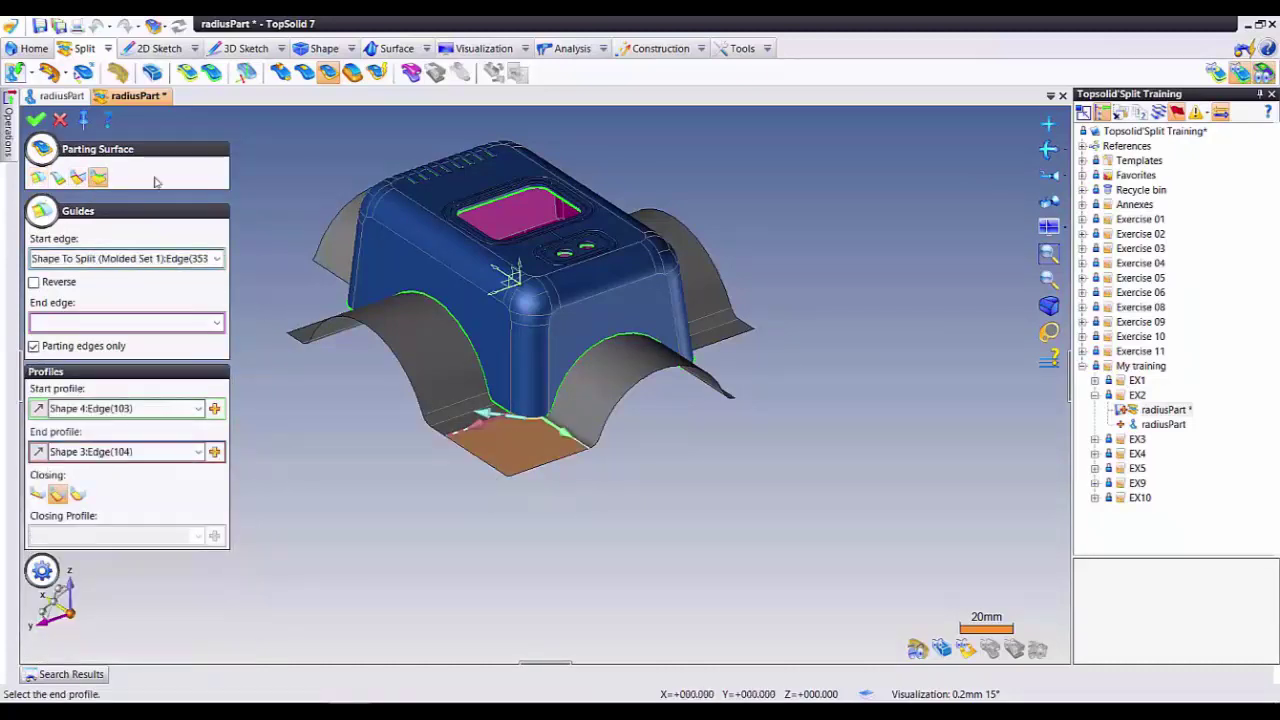
{"action": "left_click", "coordinate": [35, 119]}
{"action": "middle_click_drag", "start_coordinate": [679, 370], "coordinate": [700, 373]}
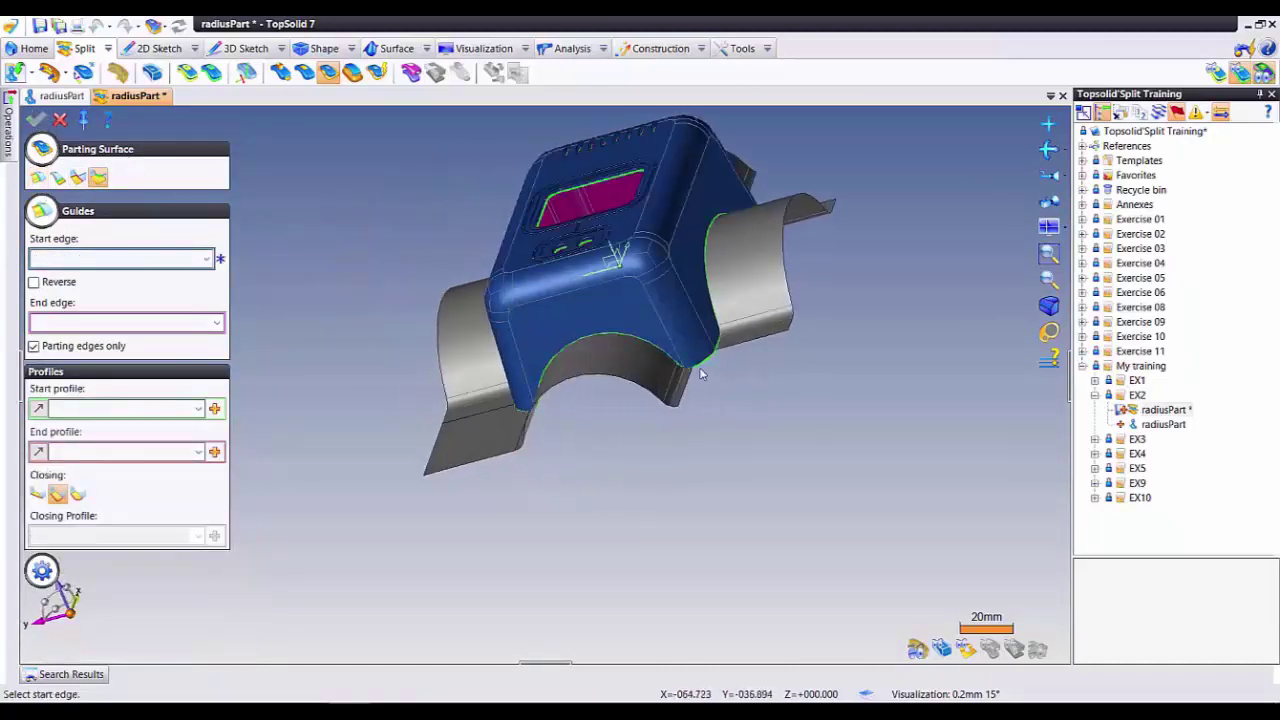
{"action": "left_click", "coordinate": [706, 362]}
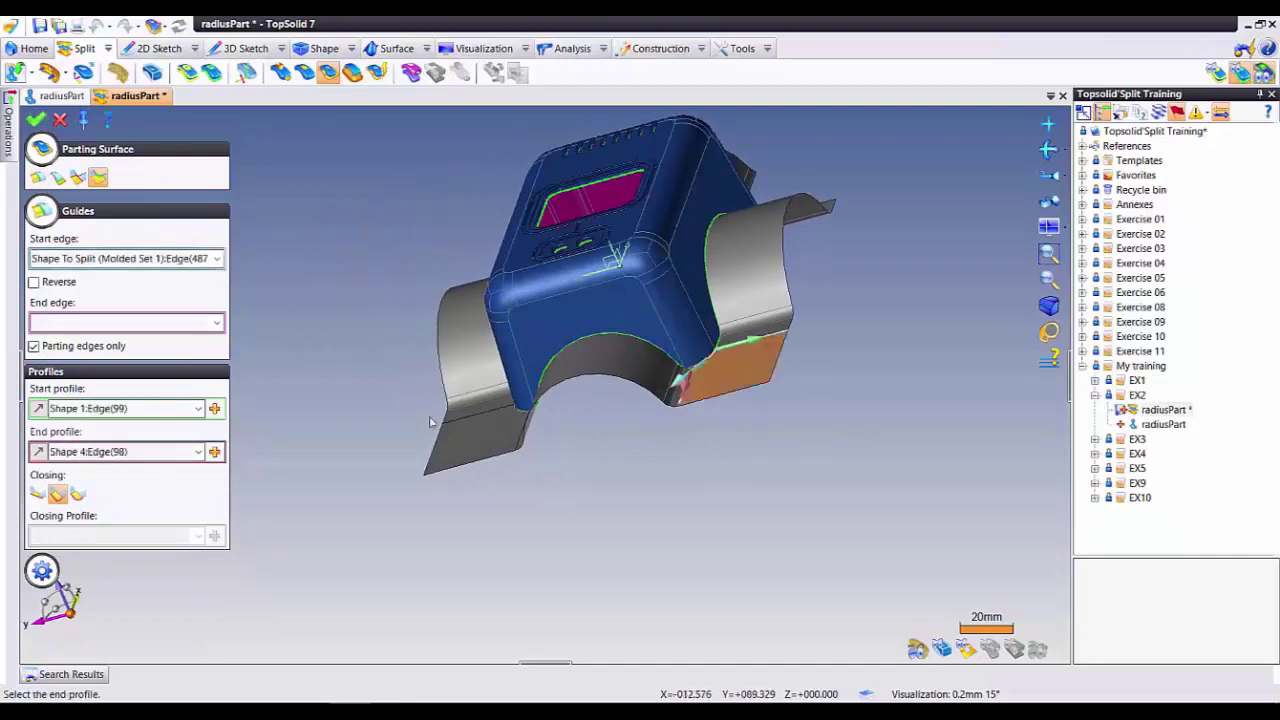
{"action": "left_click", "coordinate": [35, 119]}
{"action": "mouse_move", "coordinate": [777, 286]}
{"action": "middle_mouse_down"}
{"action": "mouse_move", "coordinate": [514, 380]}
{"action": "mouse_move", "coordinate": [597, 397]}
{"action": "middle_mouse_up"}
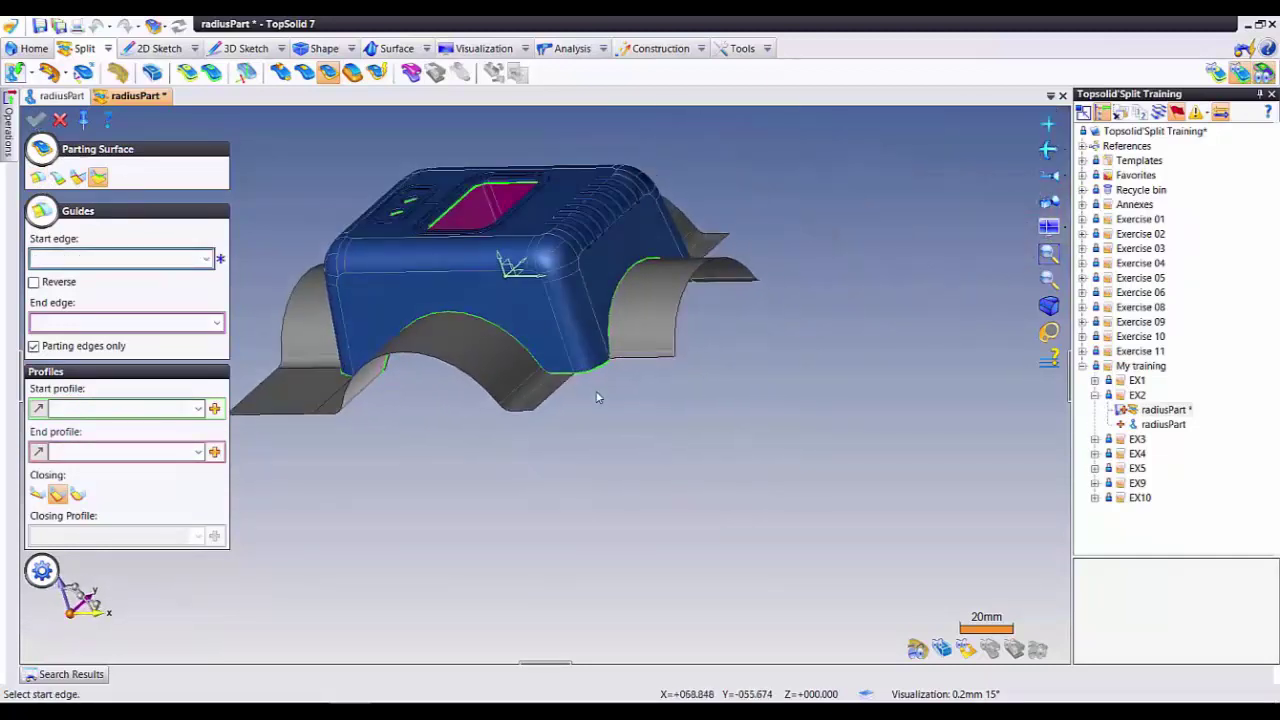
{"action": "left_click", "coordinate": [592, 373]}
{"action": "scroll", "coordinate": [628, 366], "scroll_direction": "up", "scroll_amount": 2}
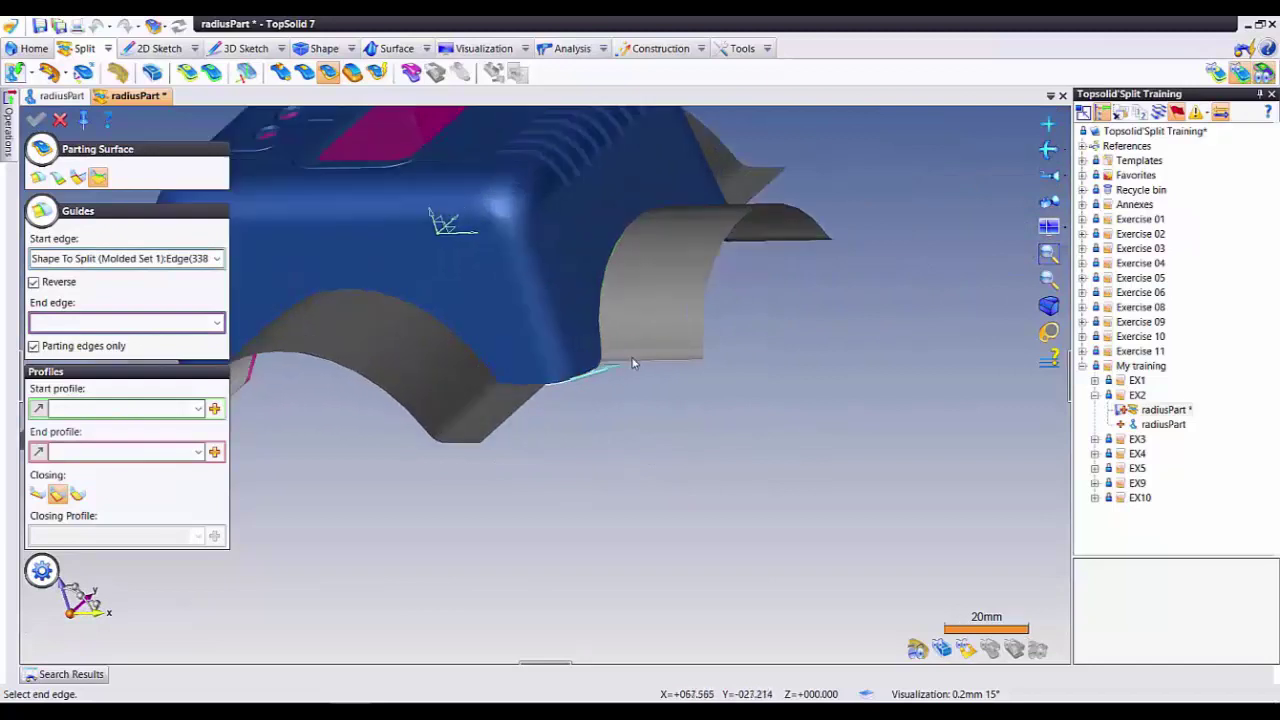
Step: Abandon the unfinished corner and give the side parting surface a different start edge
{"action": "left_click", "coordinate": [60, 119]}
{"action": "right_click", "coordinate": [643, 281]}
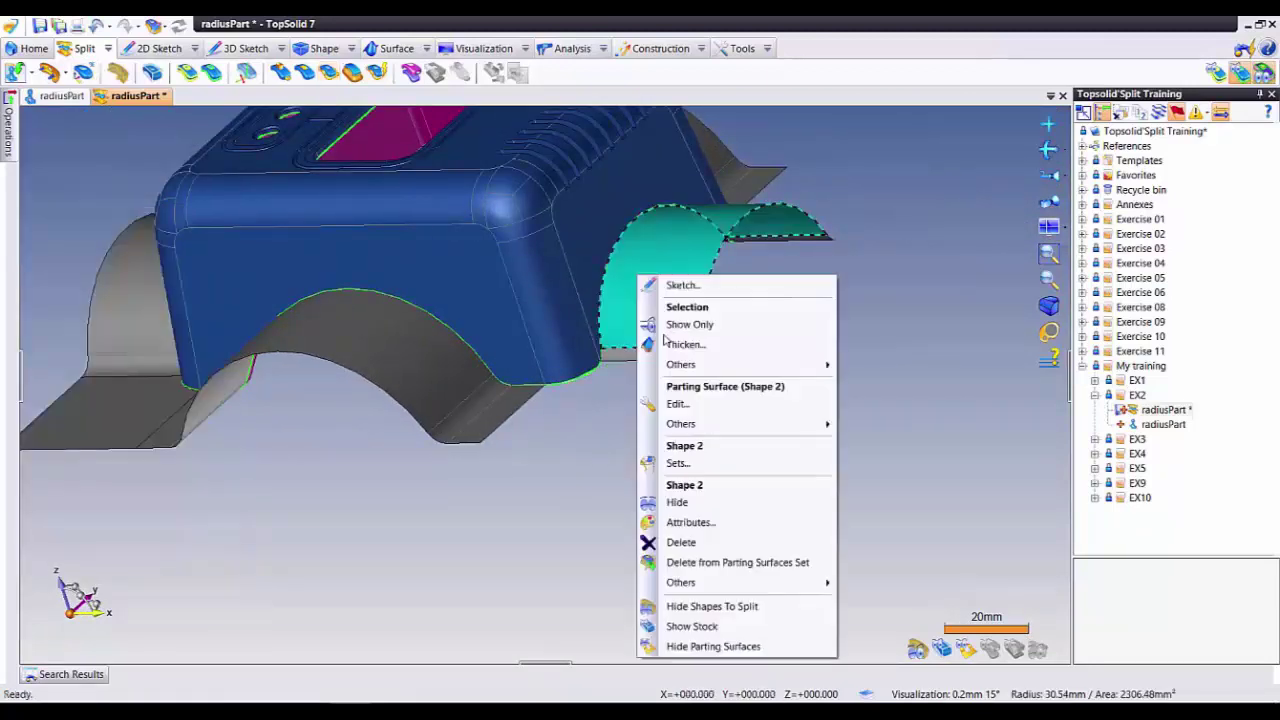
{"action": "left_click", "coordinate": [683, 402]}
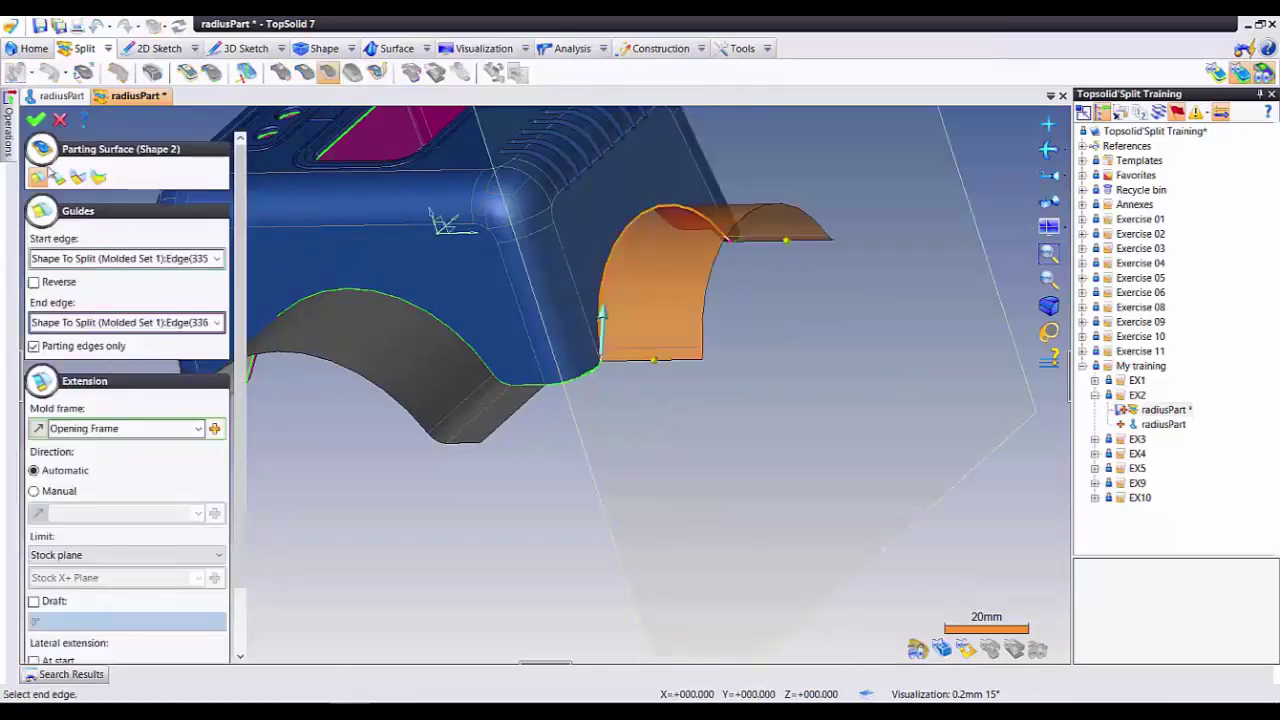
{"action": "left_click", "coordinate": [600, 372]}
{"action": "left_click", "coordinate": [37, 120]}
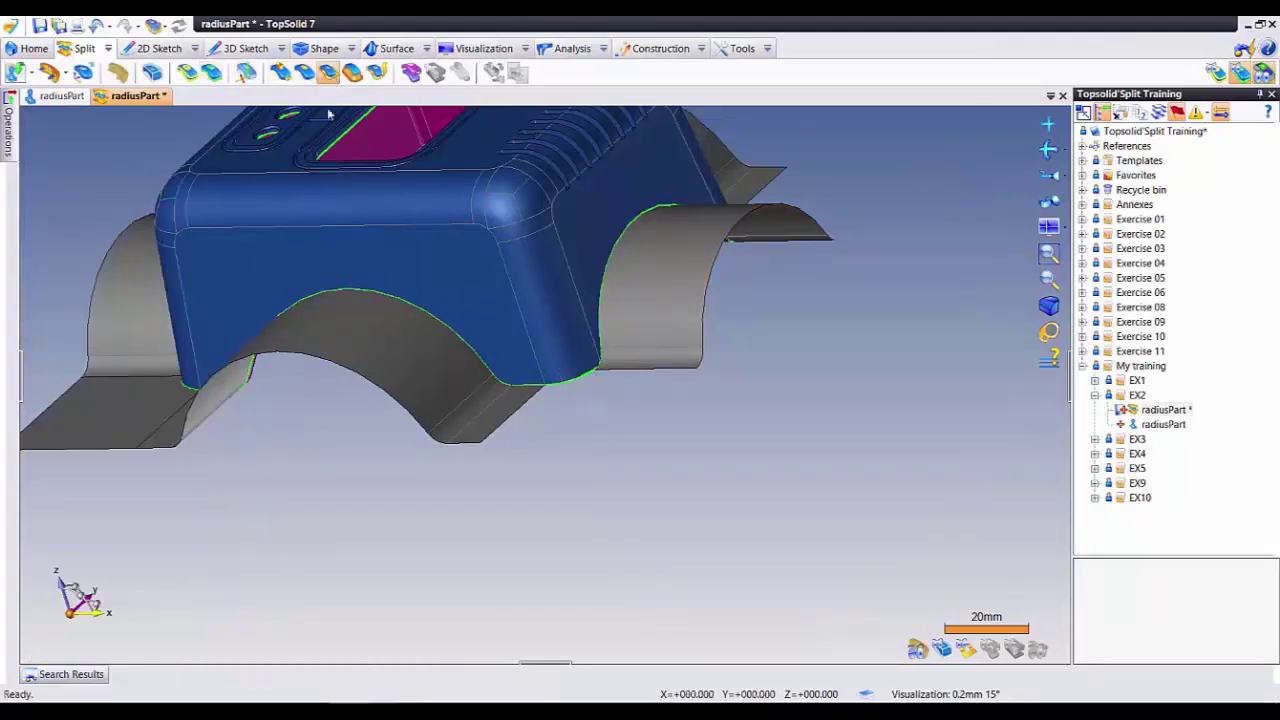
Step: Create a parting surface from a corner start edge, then cancel a second attempt
{"action": "key", "text": "Return"}
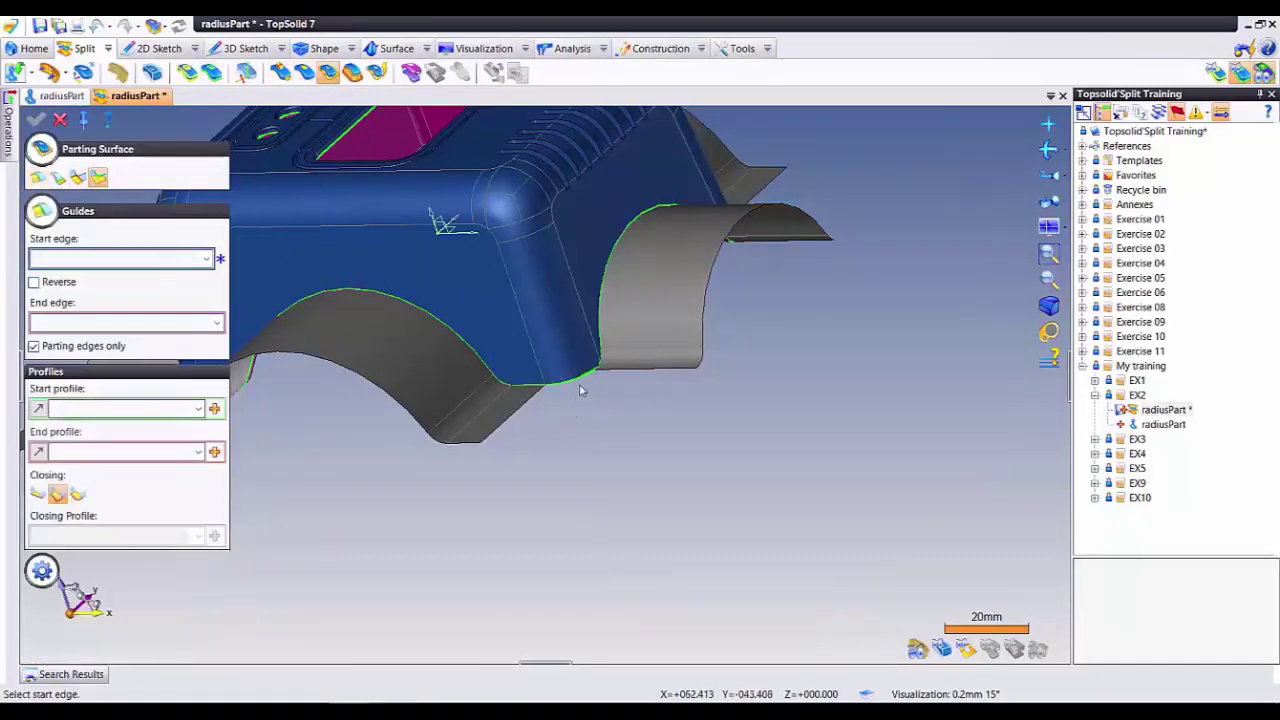
{"action": "left_click", "coordinate": [581, 375]}
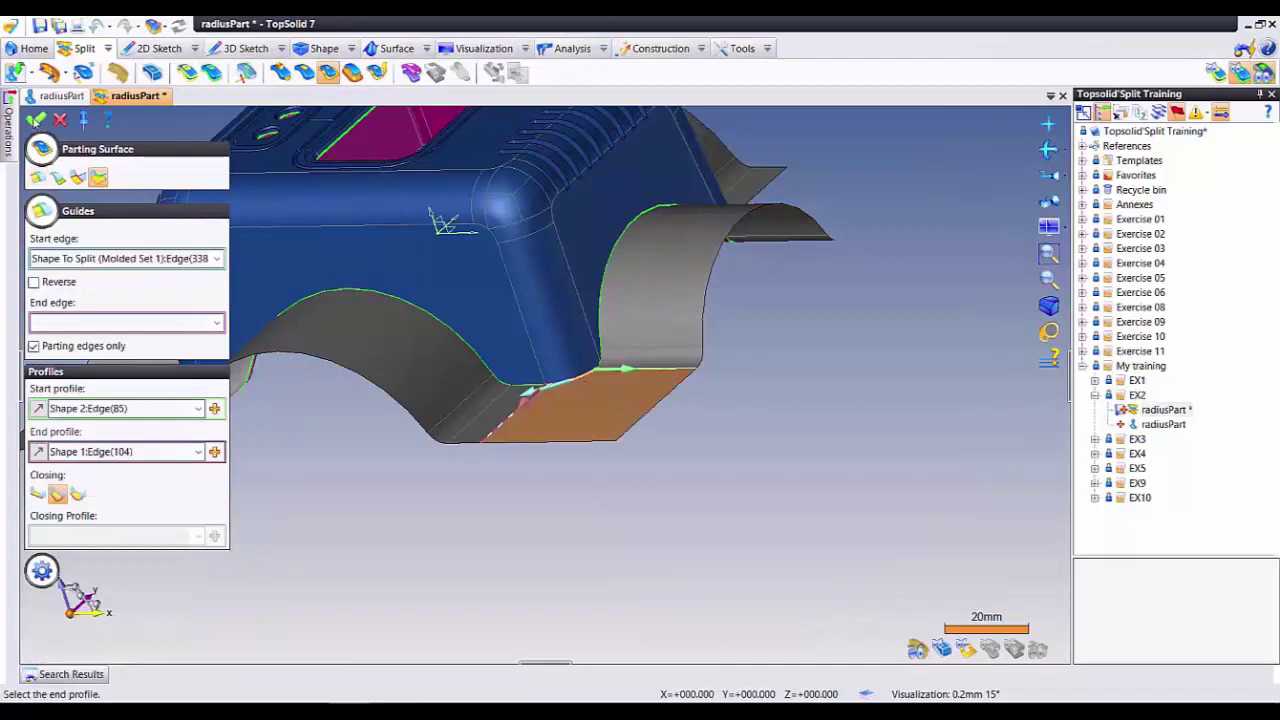
{"action": "key", "text": "Return"}
{"action": "mouse_move", "coordinate": [542, 408]}
{"action": "middle_mouse_down"}
{"action": "mouse_move", "coordinate": [612, 336]}
{"action": "mouse_move", "coordinate": [540, 320]}
{"action": "middle_mouse_up"}
{"action": "left_click", "coordinate": [612, 336]}
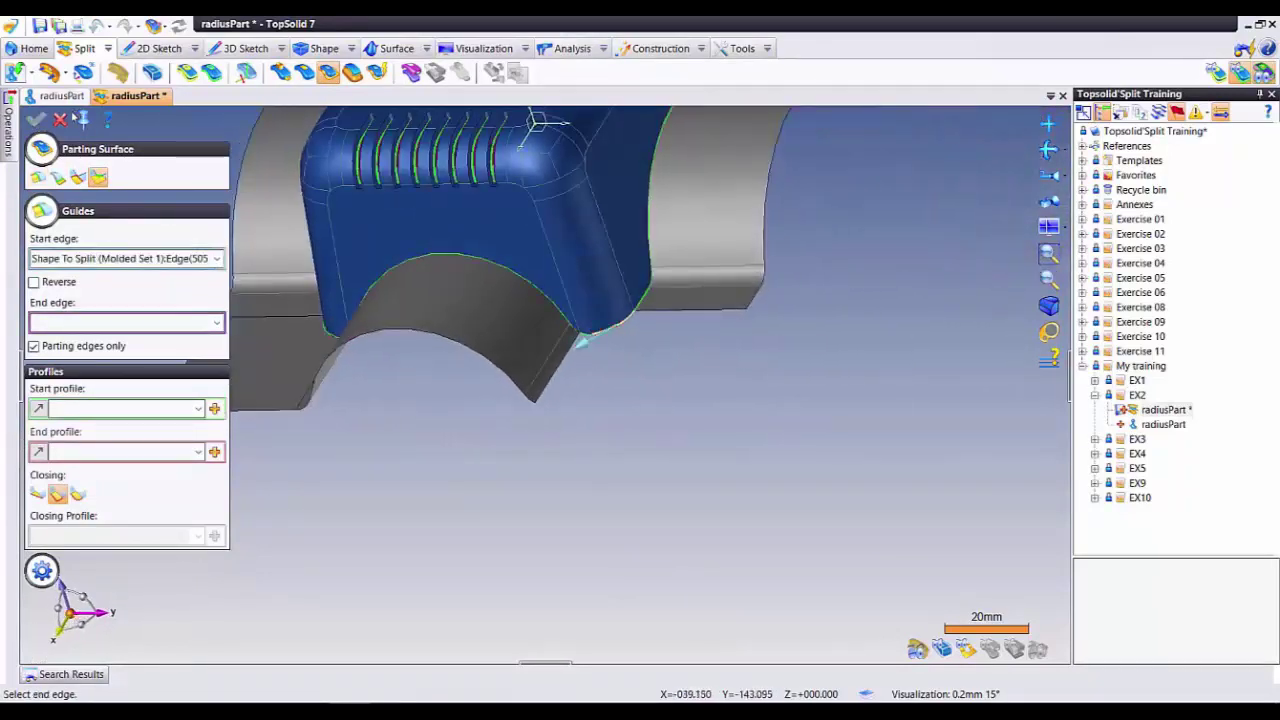
{"action": "left_click", "coordinate": [60, 118]}
Step: Re-edit the existing parting surface and fill the corner gap between Shape 3 and Shape 2
{"action": "right_click", "coordinate": [491, 340]}
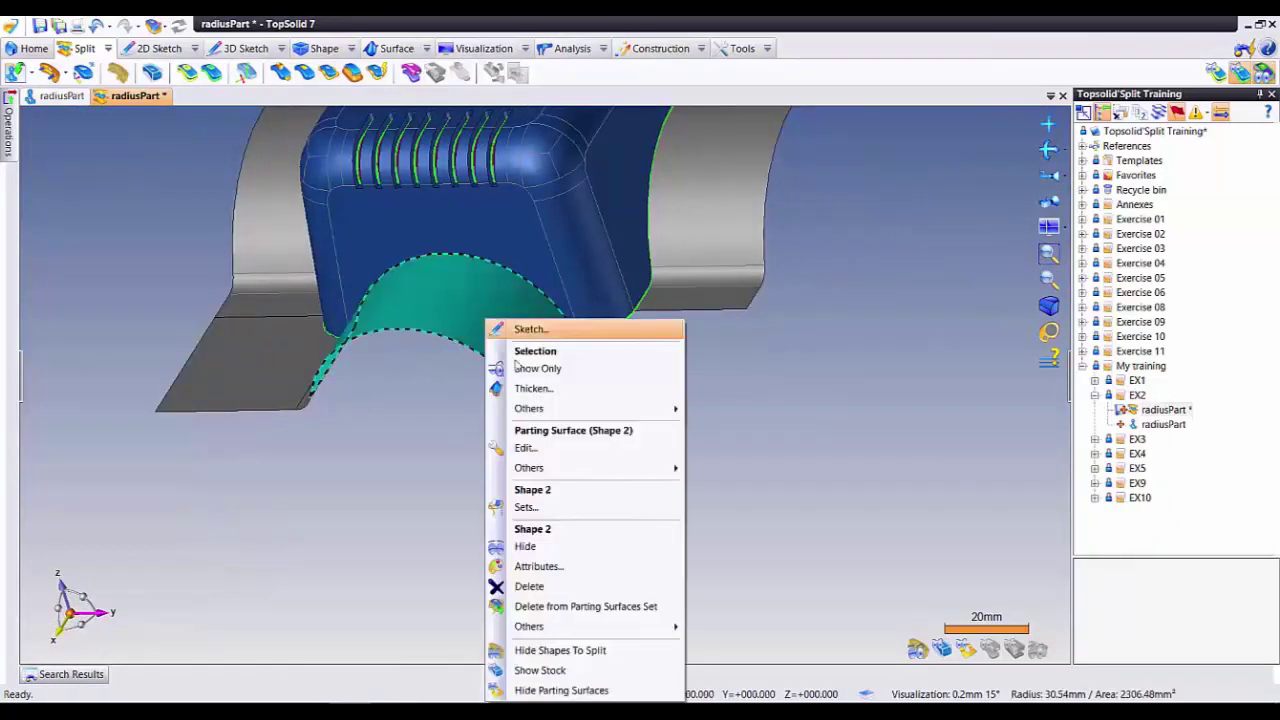
{"action": "left_click", "coordinate": [545, 446]}
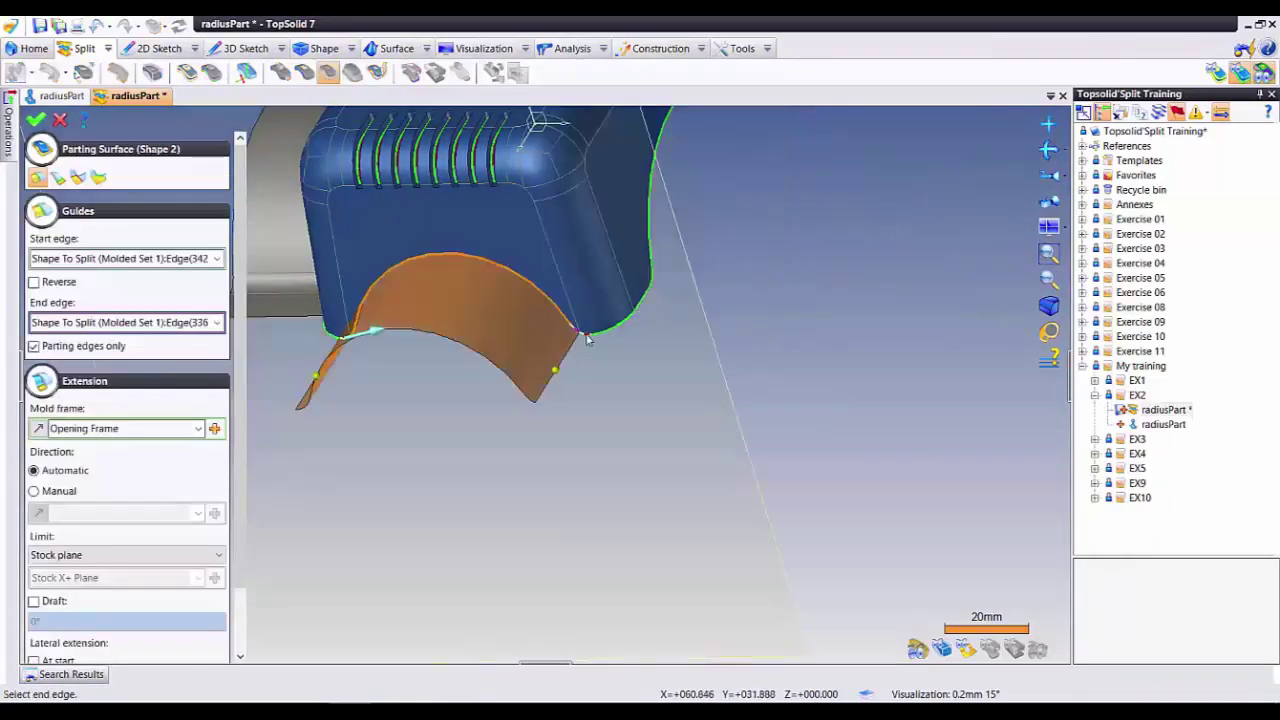
{"action": "left_click", "coordinate": [36, 120]}
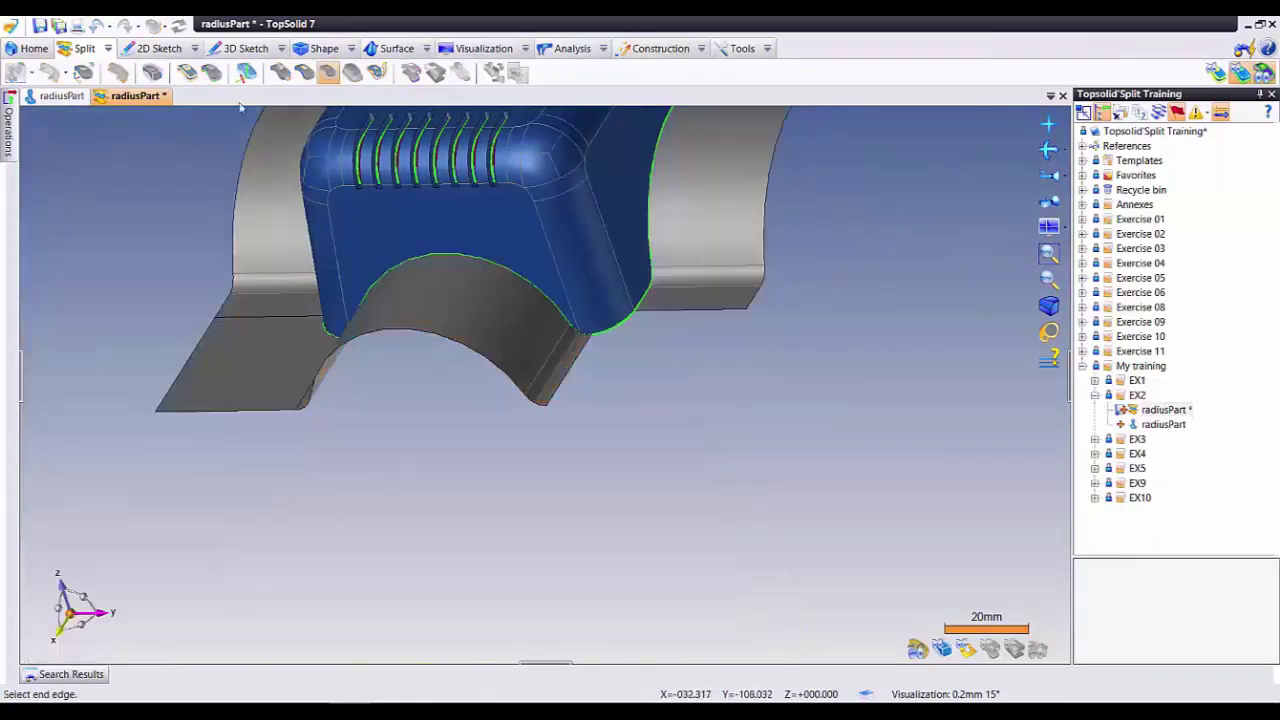
{"action": "left_click", "coordinate": [328, 72]}
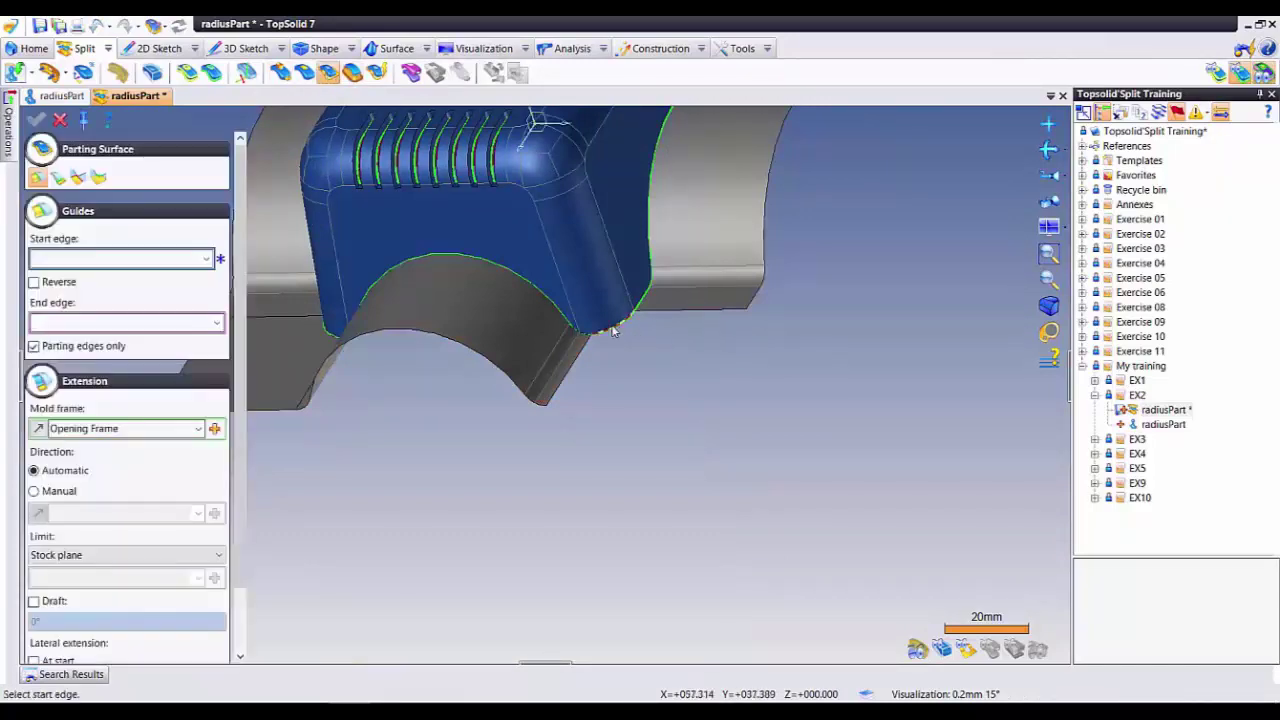
{"action": "left_click", "coordinate": [528, 405]}
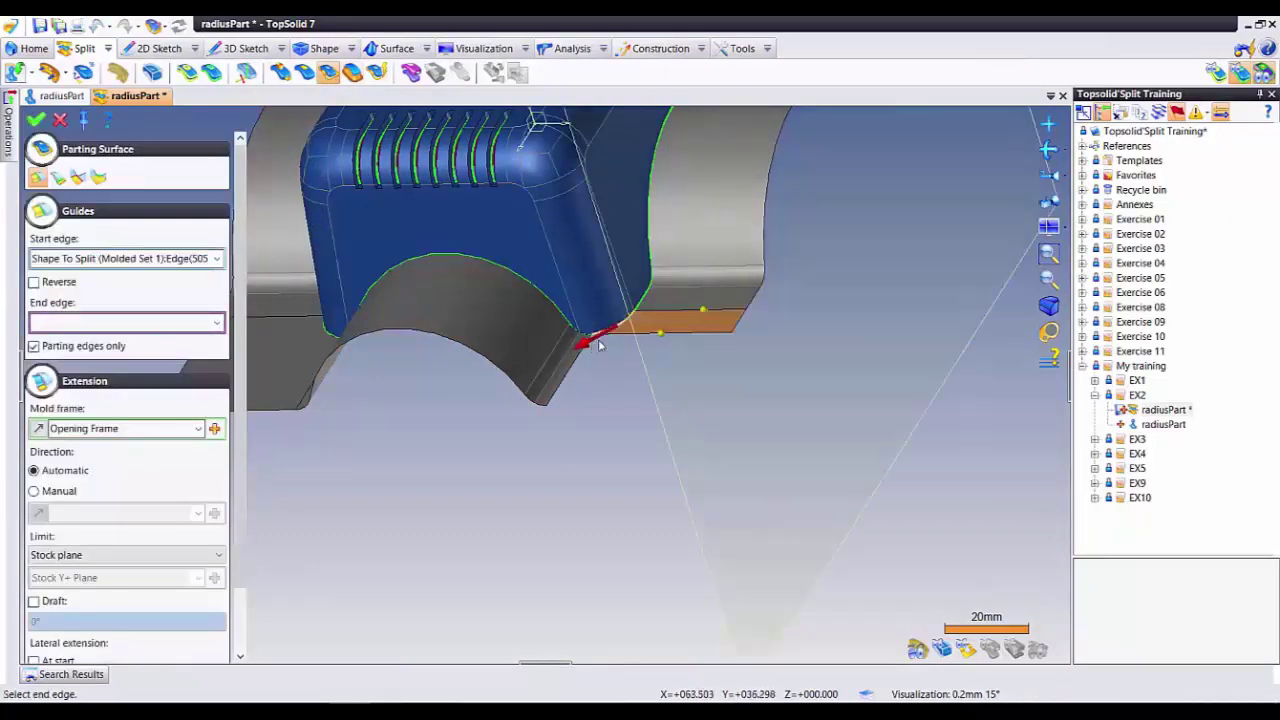
{"action": "left_click", "coordinate": [98, 177]}
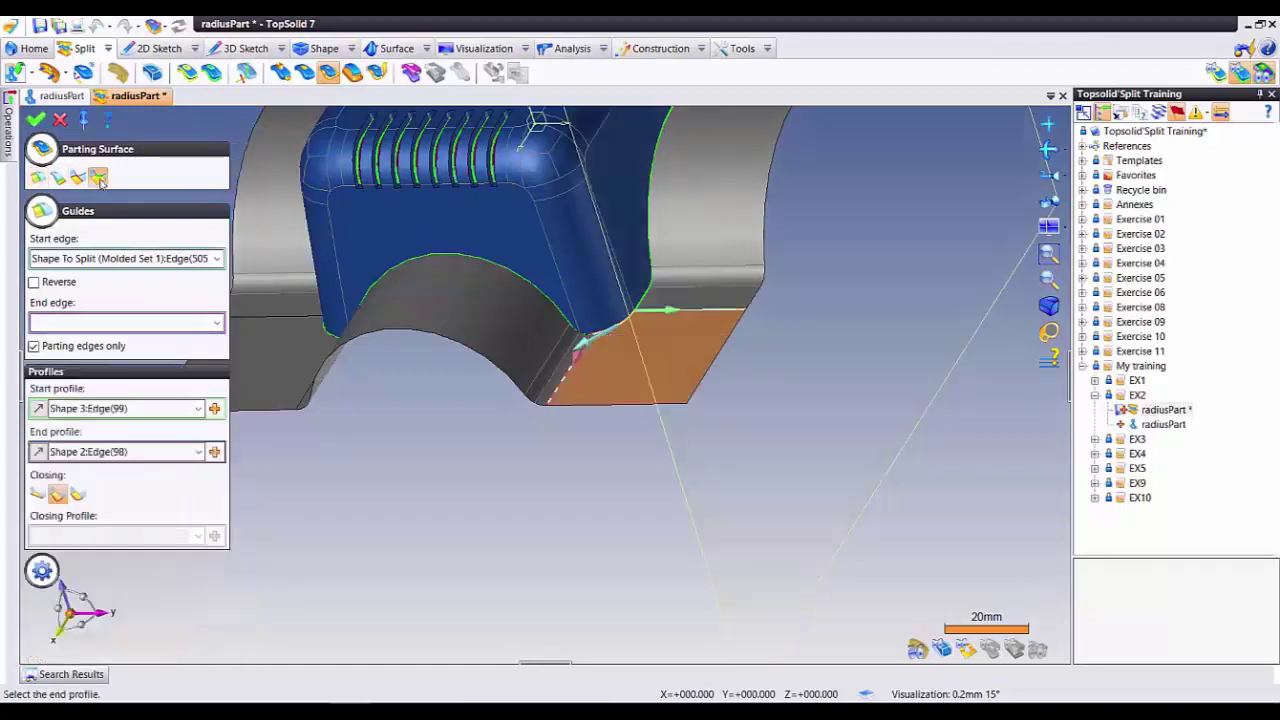
{"action": "left_click", "coordinate": [36, 120]}
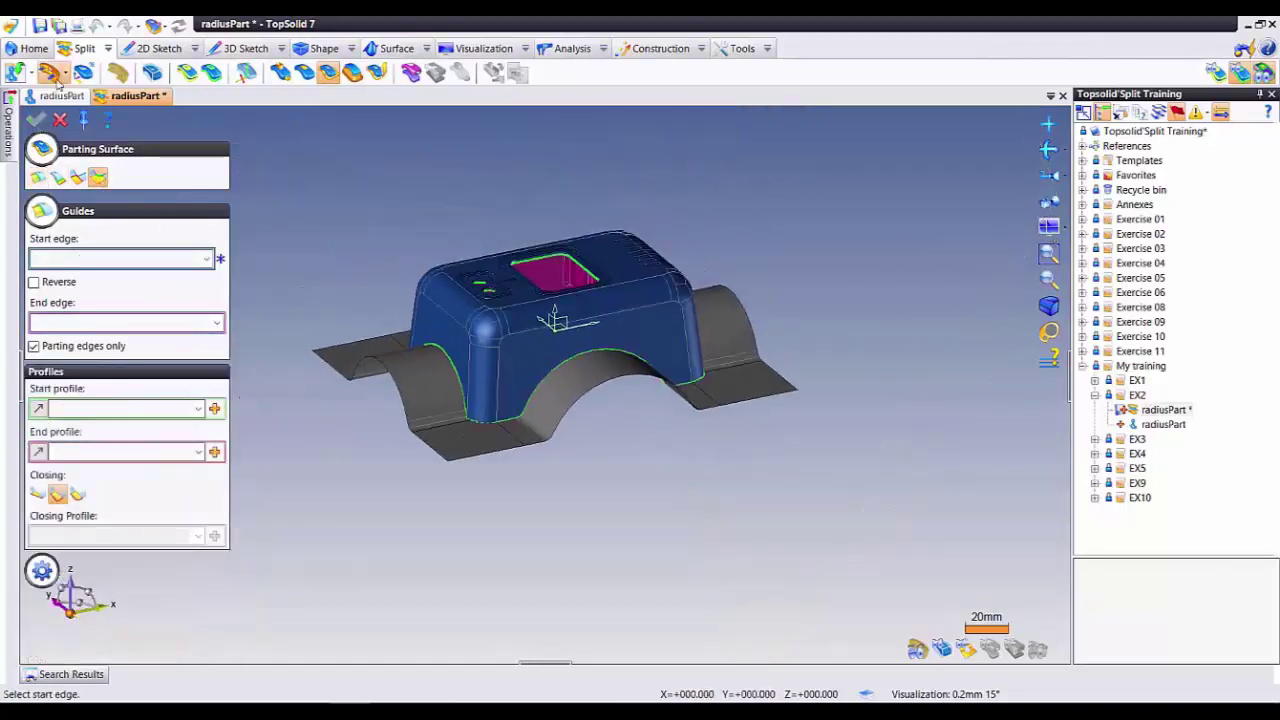
Step: Save the split document and launch Shut Off Surface on Shape To Split
{"action": "key", "text": "ctrl+s"}
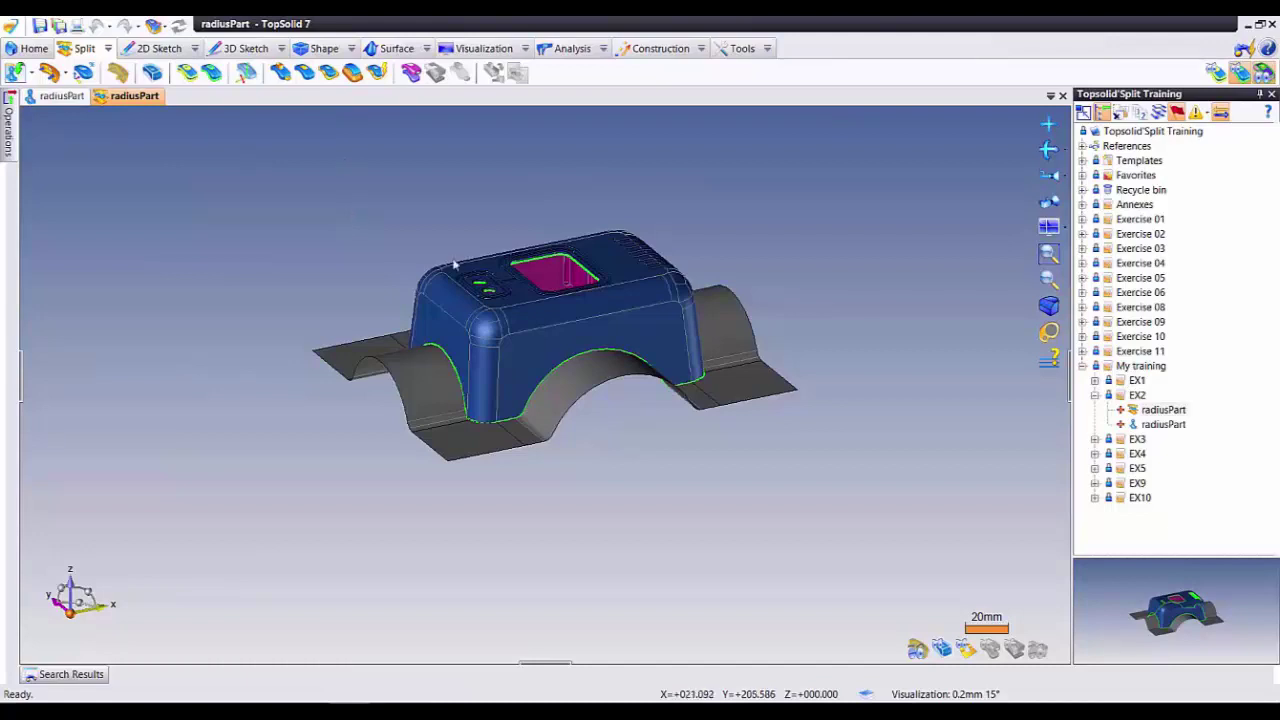
{"action": "left_click", "coordinate": [304, 72]}
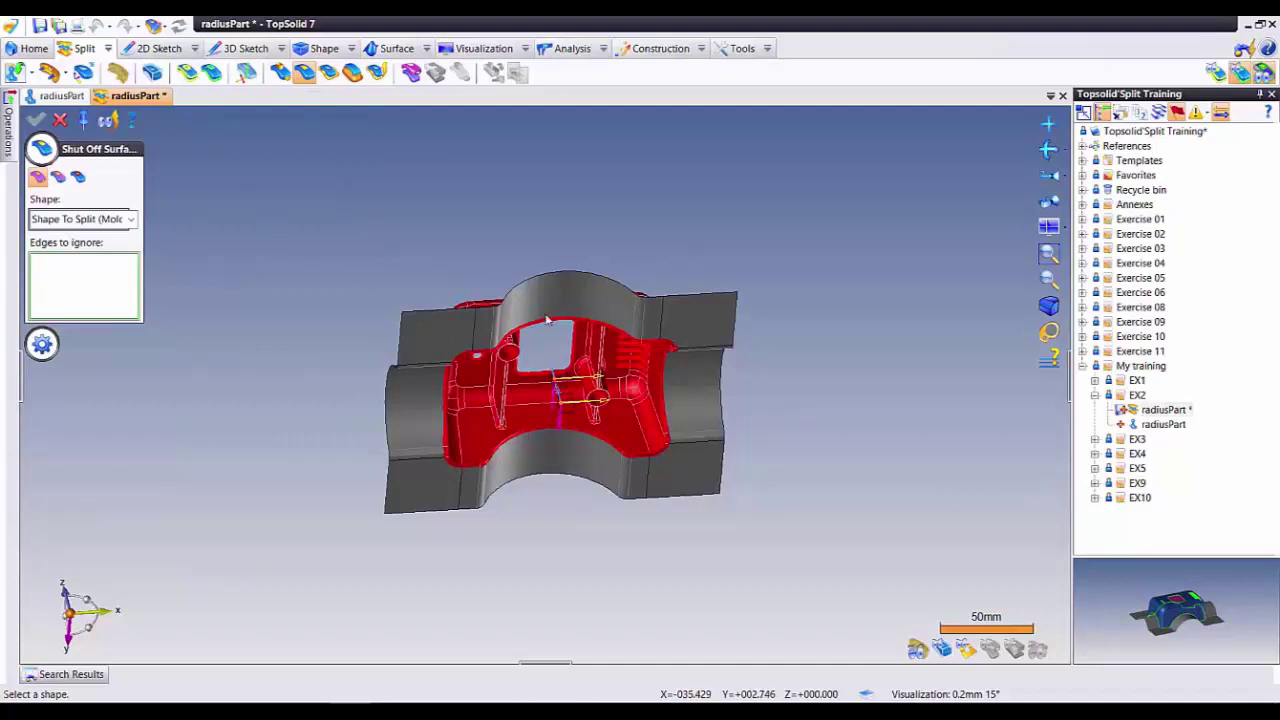
Step: Close the part's openings with shut-off surfaces, excluding one parting edge
{"action": "left_click", "coordinate": [606, 345]}
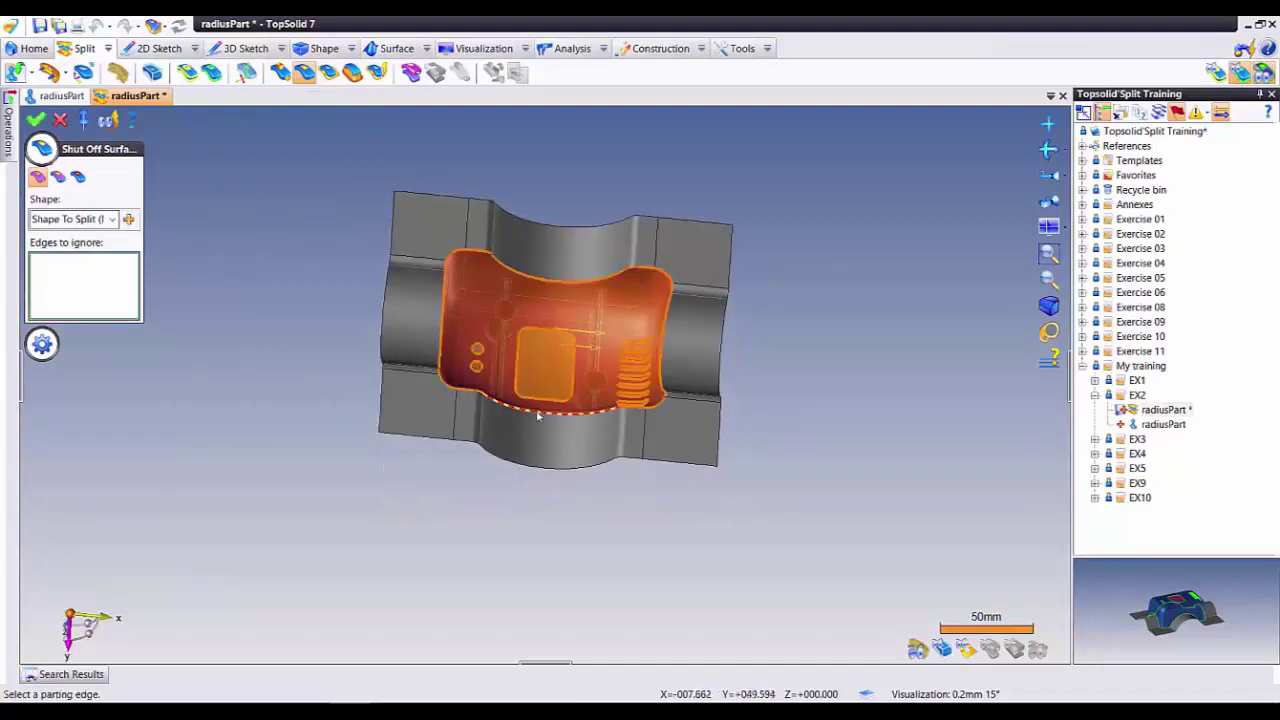
{"action": "left_click", "coordinate": [540, 413]}
{"action": "mouse_move", "coordinate": [271, 380]}
{"action": "middle_mouse_down"}
{"action": "mouse_move", "coordinate": [286, 386]}
{"action": "mouse_move", "coordinate": [271, 449]}
{"action": "mouse_move", "coordinate": [367, 335]}
{"action": "mouse_move", "coordinate": [121, 256]}
{"action": "middle_mouse_up"}
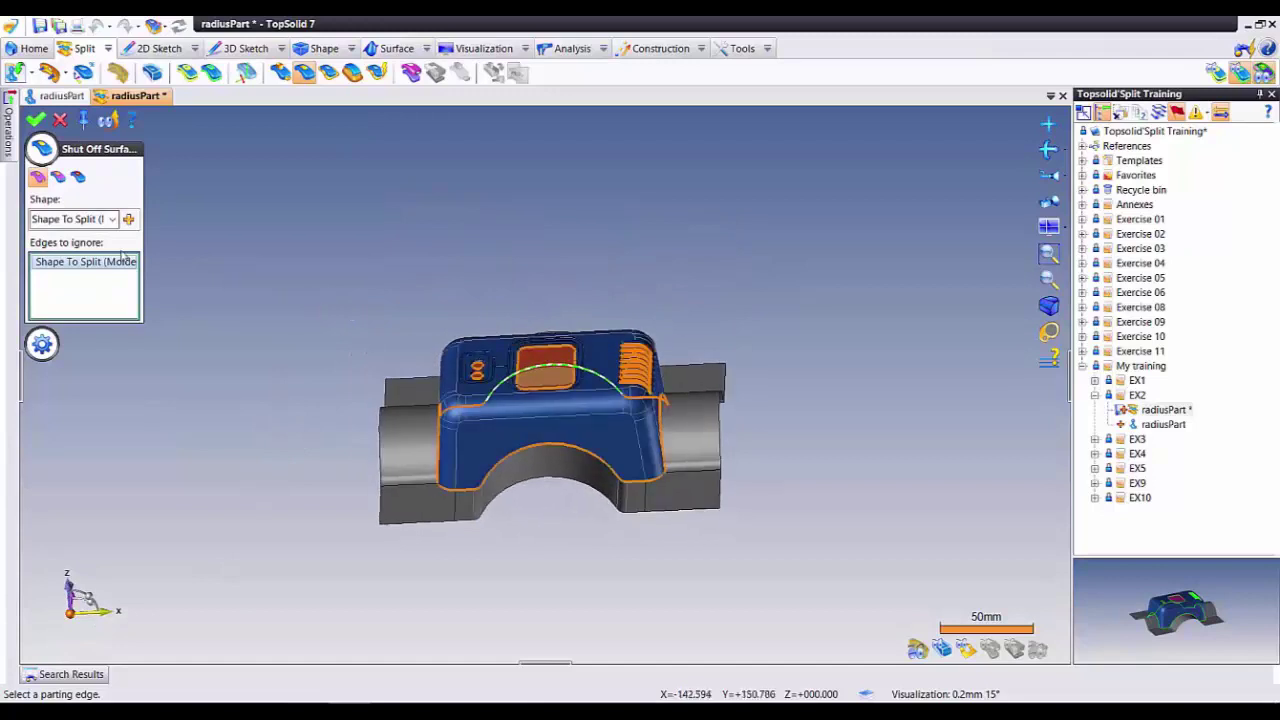
{"action": "left_click", "coordinate": [36, 120]}
{"action": "left_click", "coordinate": [60, 120]}
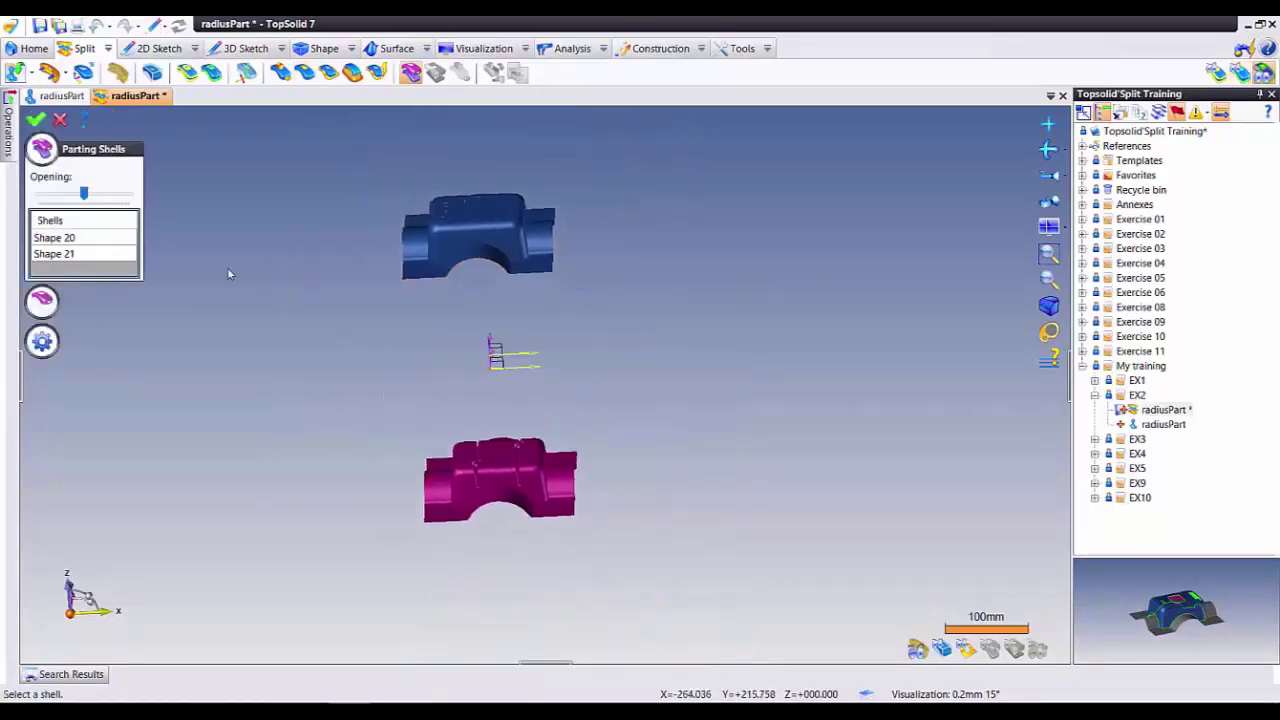
Step: Accept the parting shells Shape 20 and Shape 21 with a reduced opening gap
{"action": "left_click_drag", "start_coordinate": [74, 197], "coordinate": [48, 189]}
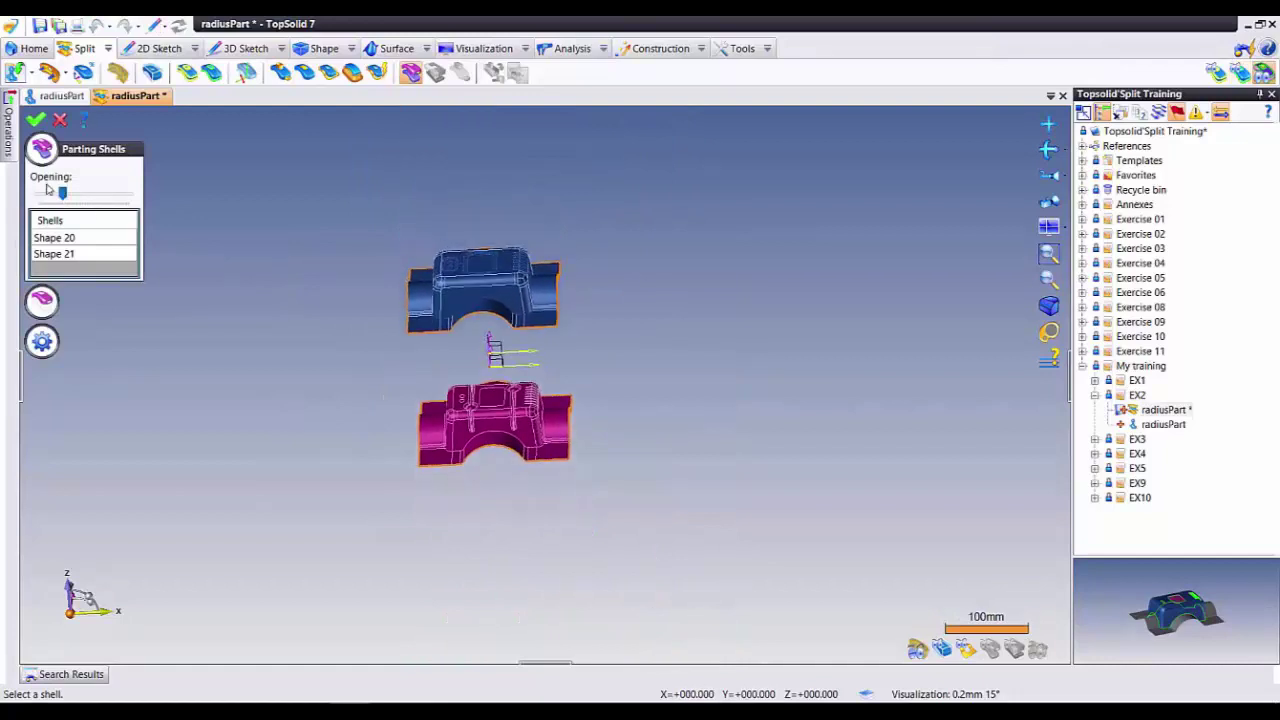
{"action": "left_click", "coordinate": [36, 120]}
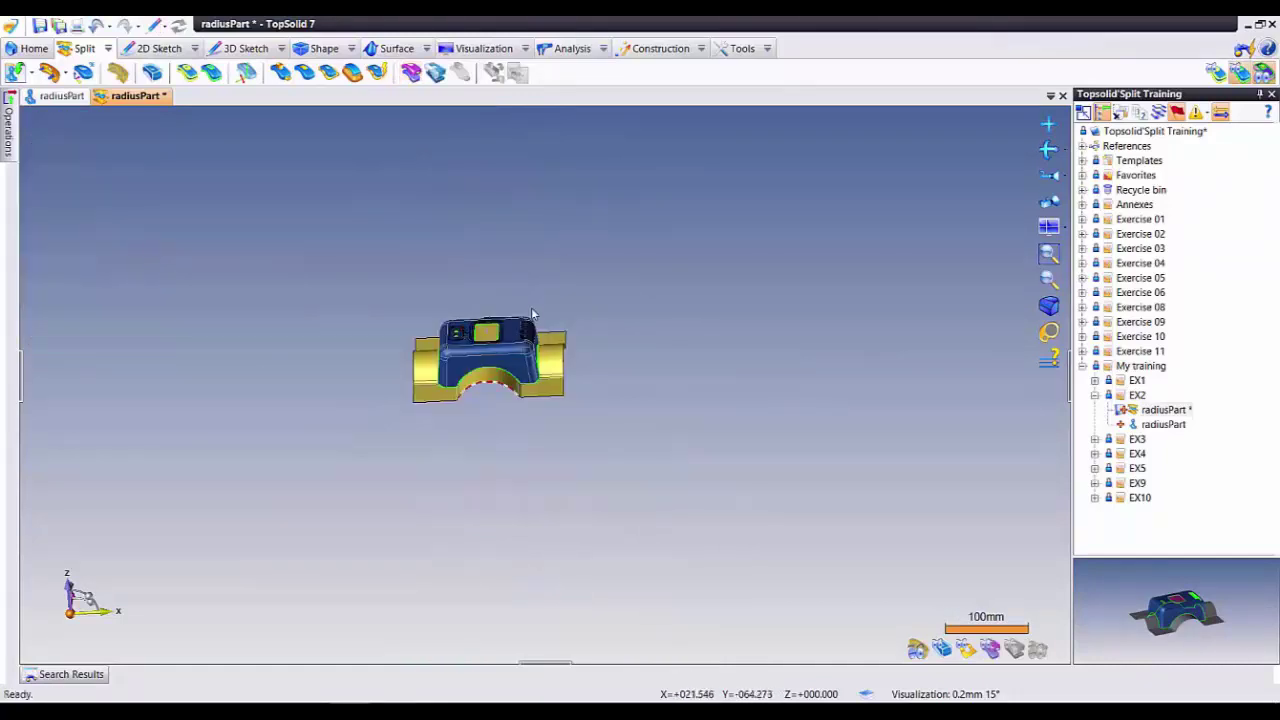
{"action": "mouse_move", "coordinate": [1068, 265]}
{"action": "middle_mouse_down"}
{"action": "mouse_move", "coordinate": [680, 335]}
{"action": "mouse_move", "coordinate": [643, 300]}
{"action": "middle_mouse_up"}
{"action": "scroll", "coordinate": [680, 335], "scroll_direction": "up", "scroll_amount": 2}
{"action": "scroll", "coordinate": [718, 340], "scroll_direction": "up", "scroll_amount": 2}
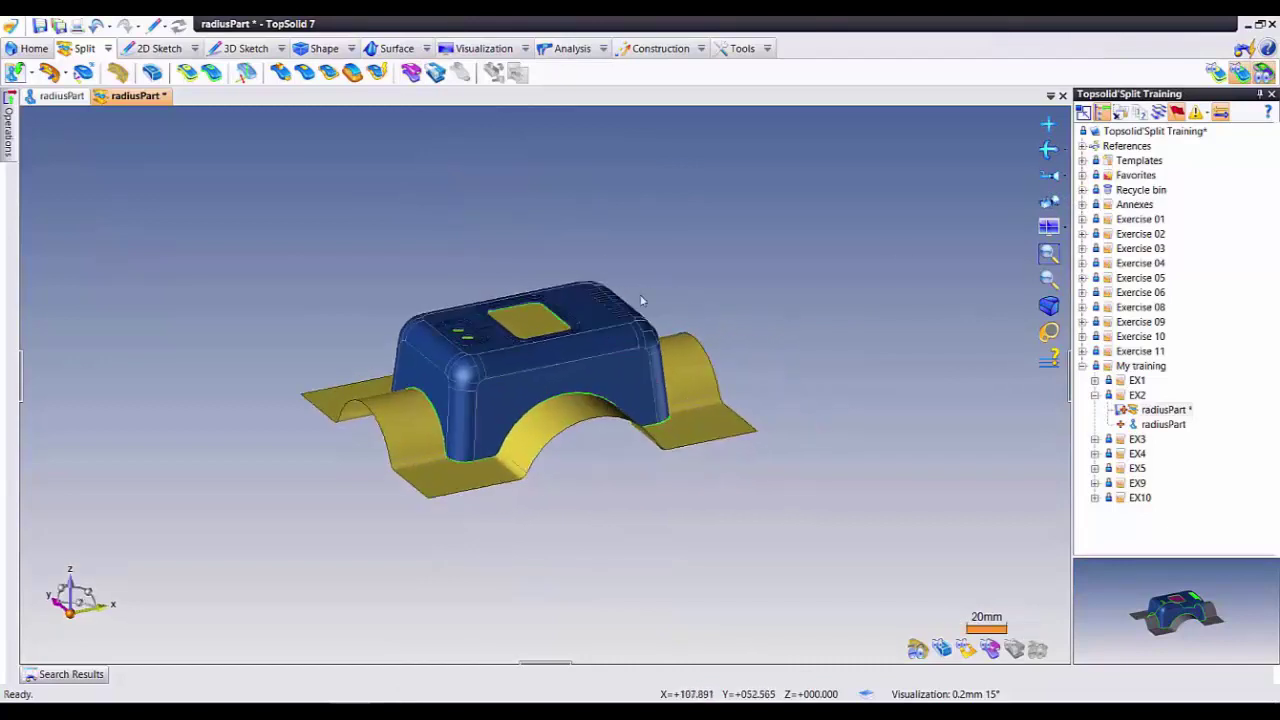
{"action": "left_click", "coordinate": [411, 72]}
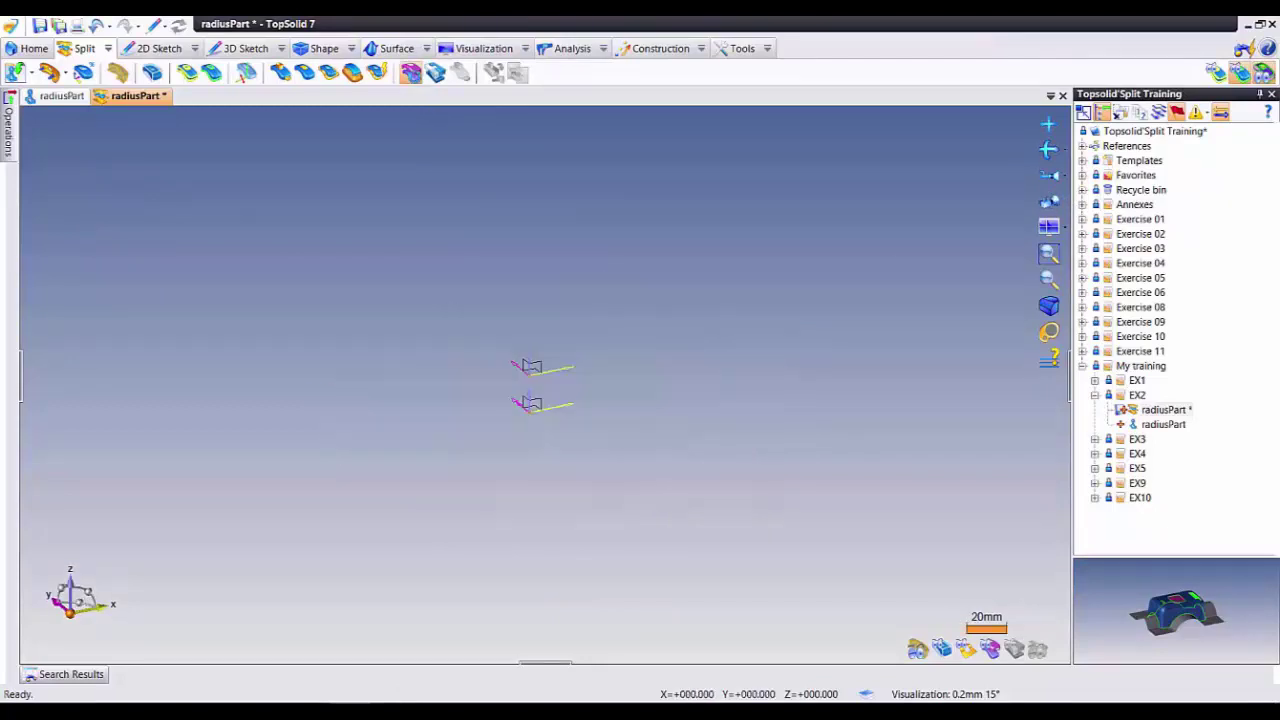
Step: Split the stock into core and cavity blocks with Parting Shapes, narrowing their opening
{"action": "left_click", "coordinate": [438, 74]}
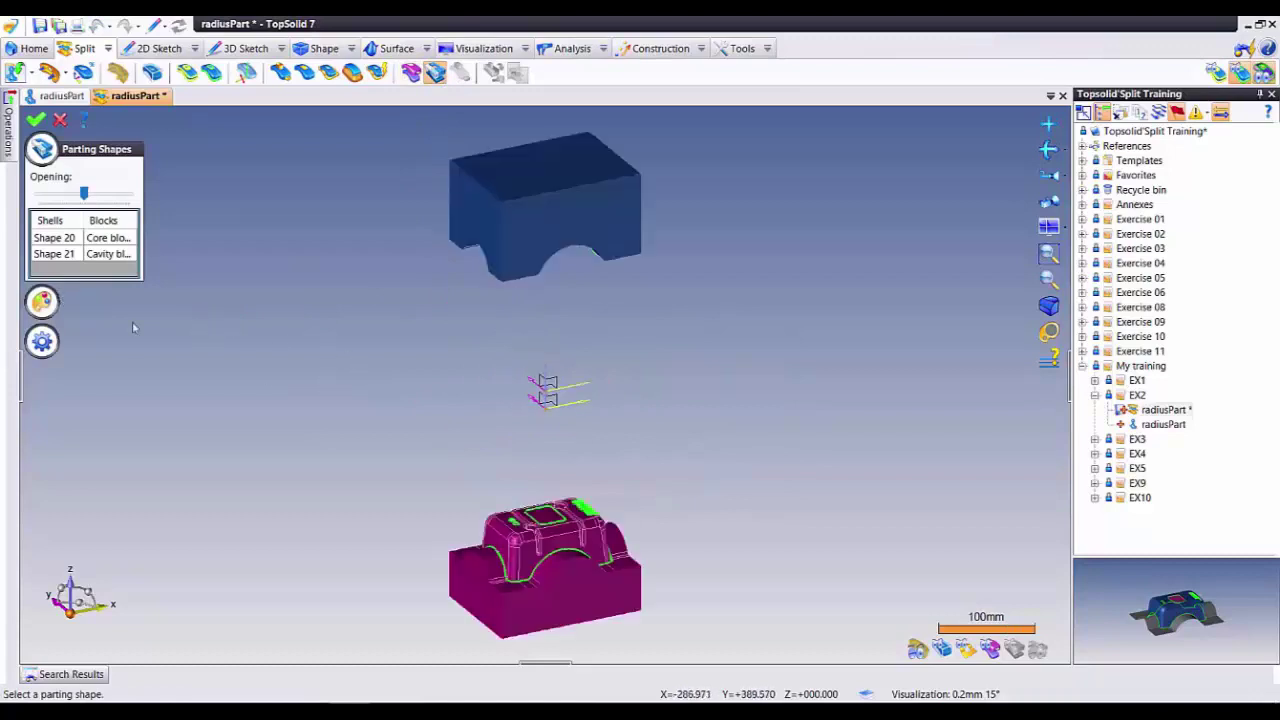
{"action": "left_click_drag", "start_coordinate": [84, 194], "coordinate": [63, 201]}
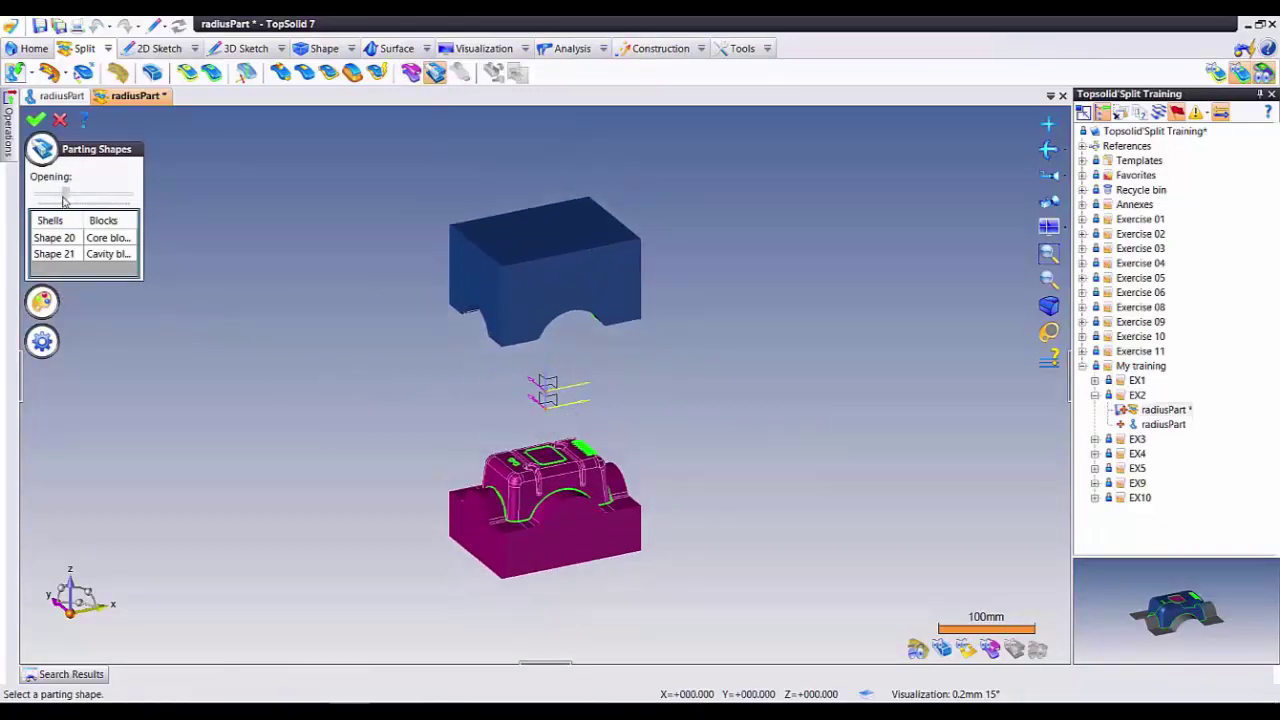
{"action": "key", "text": "Return"}
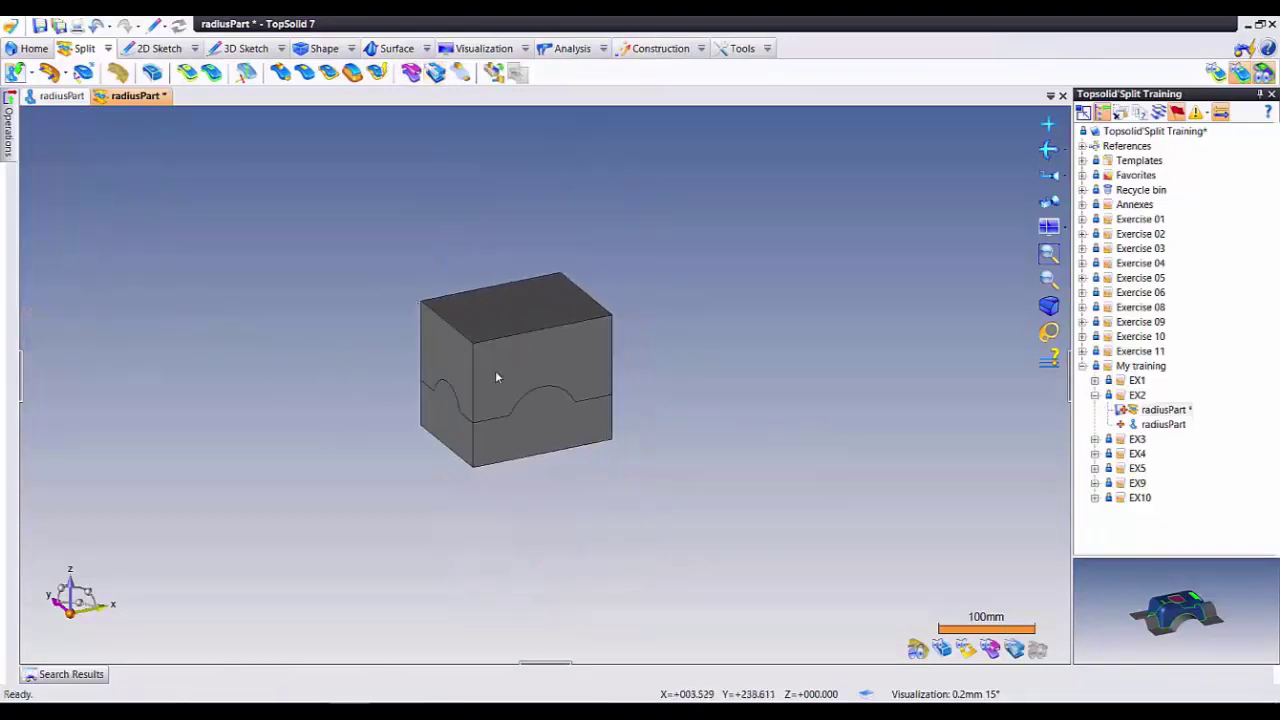
Step: Set the cavity block's transparency to 50%
{"action": "right_click", "coordinate": [490, 386]}
{"action": "left_click", "coordinate": [327, 368]}
{"action": "right_click", "coordinate": [512, 382]}
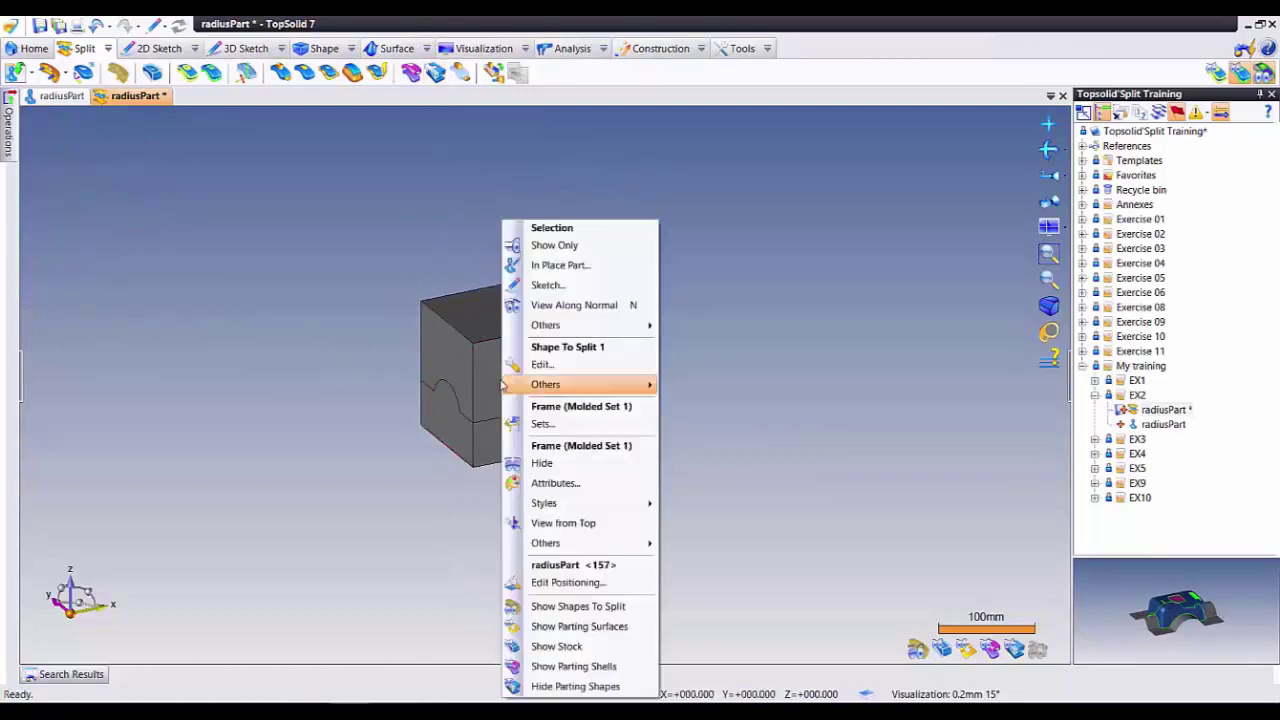
{"action": "left_click", "coordinate": [358, 355]}
{"action": "right_click", "coordinate": [450, 358]}
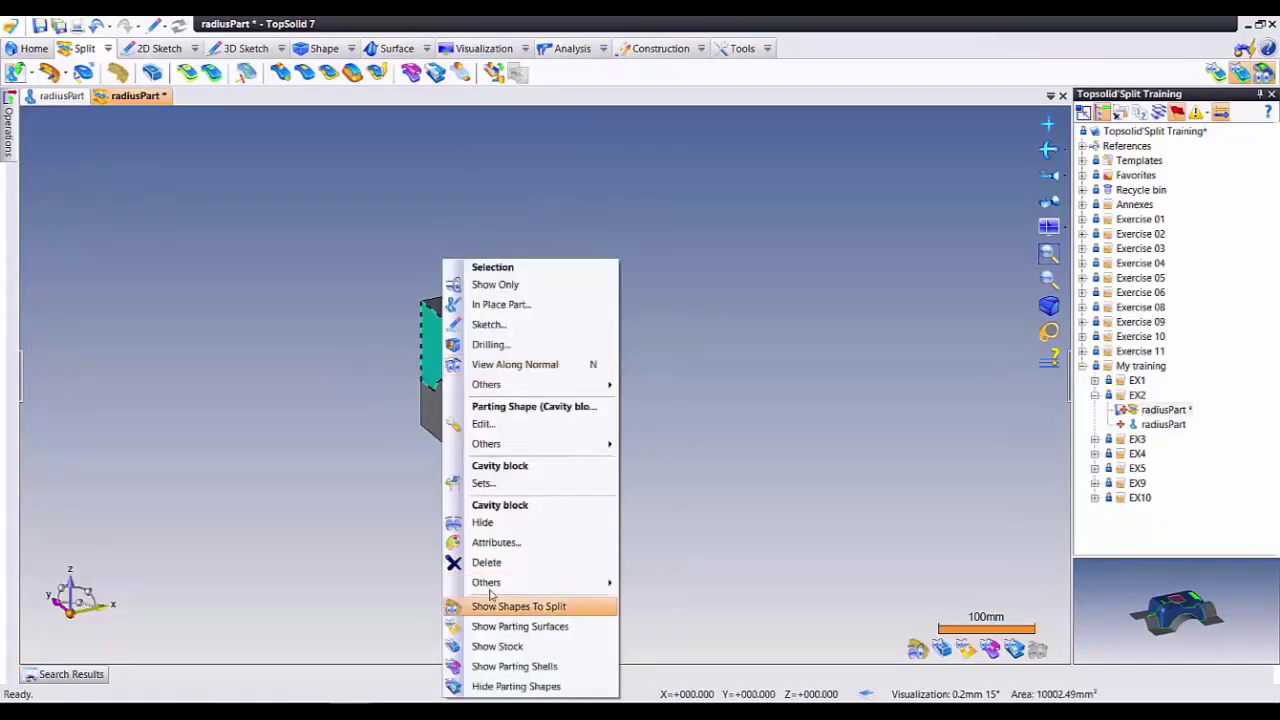
{"action": "left_click", "coordinate": [475, 541]}
{"action": "left_click_drag", "start_coordinate": [35, 242], "coordinate": [55, 242]}
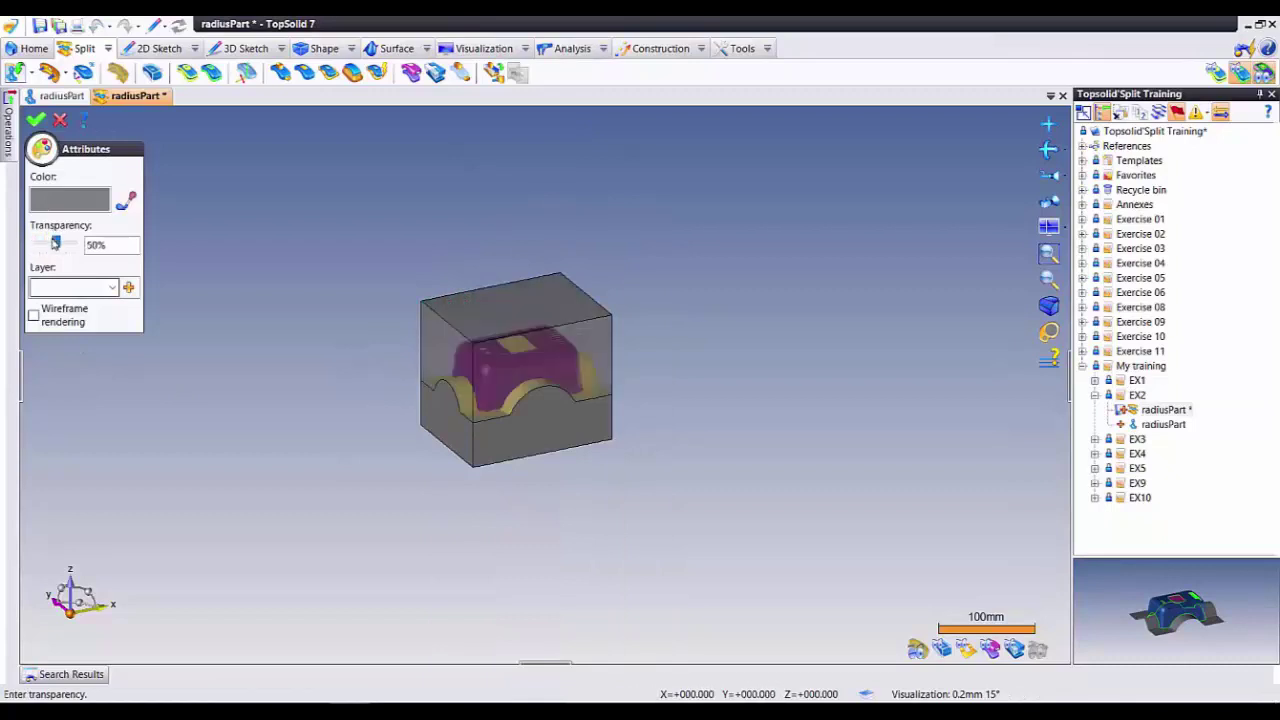
{"action": "left_click", "coordinate": [40, 145]}
Step: Apply the same display attributes to the lower core block
{"action": "right_click", "coordinate": [505, 455]}
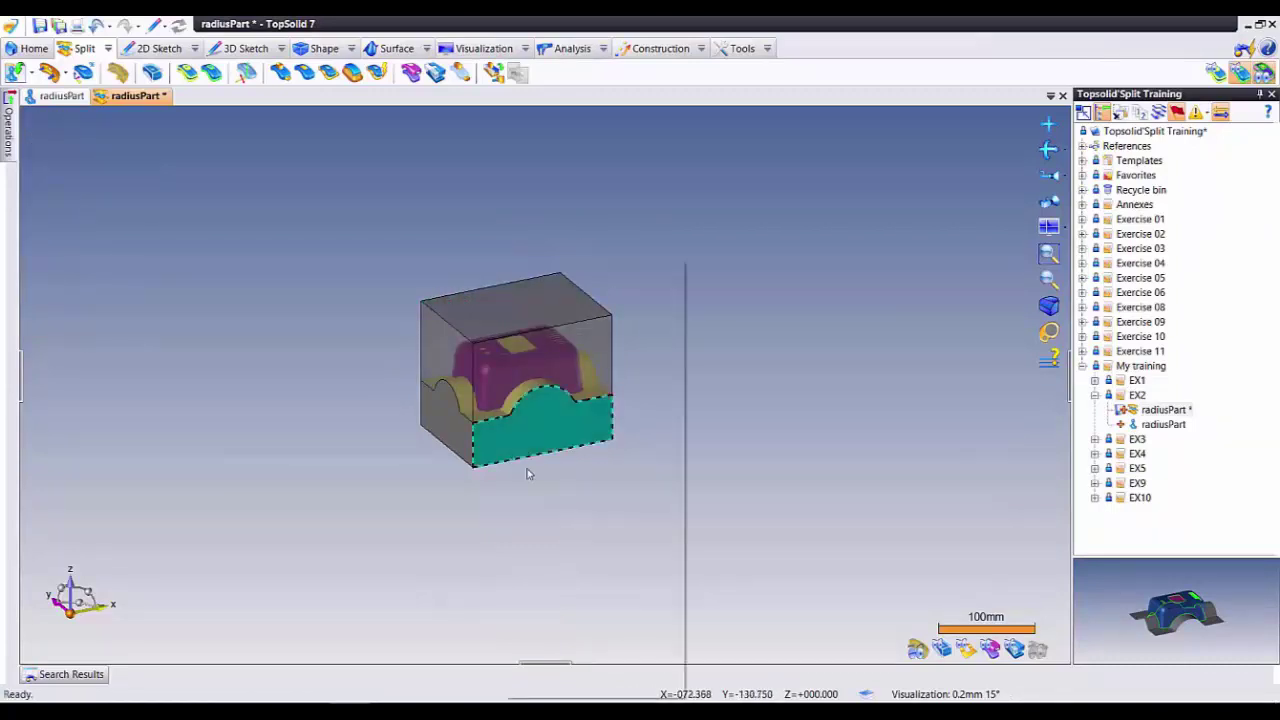
{"action": "left_click", "coordinate": [548, 541]}
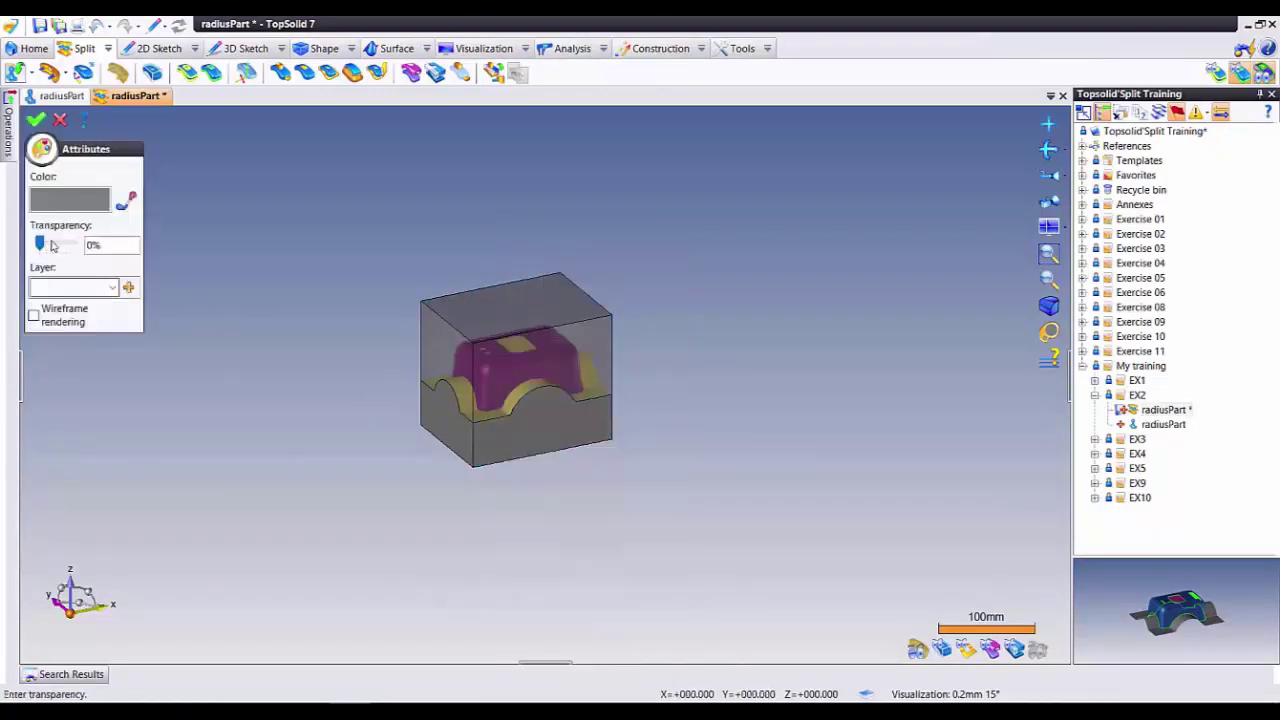
{"action": "left_click", "coordinate": [60, 119]}
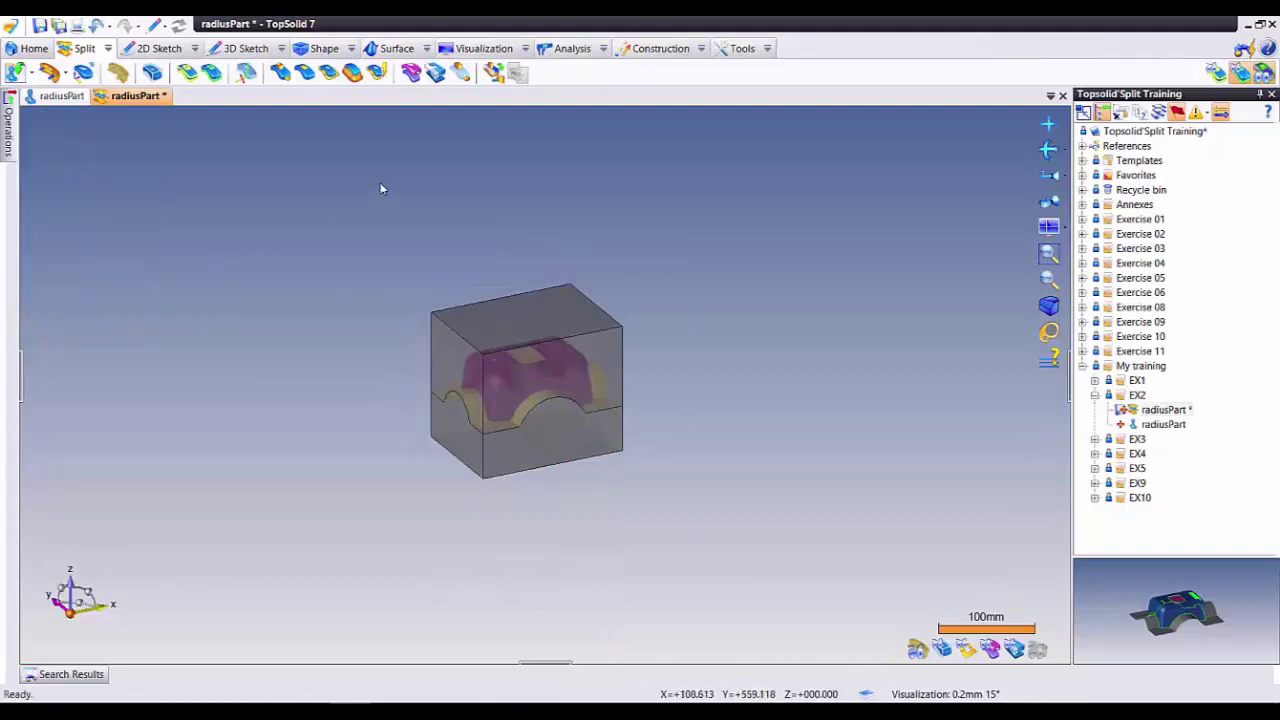
{"action": "scroll", "coordinate": [412, 235], "scroll_direction": "up", "scroll_amount": 1}
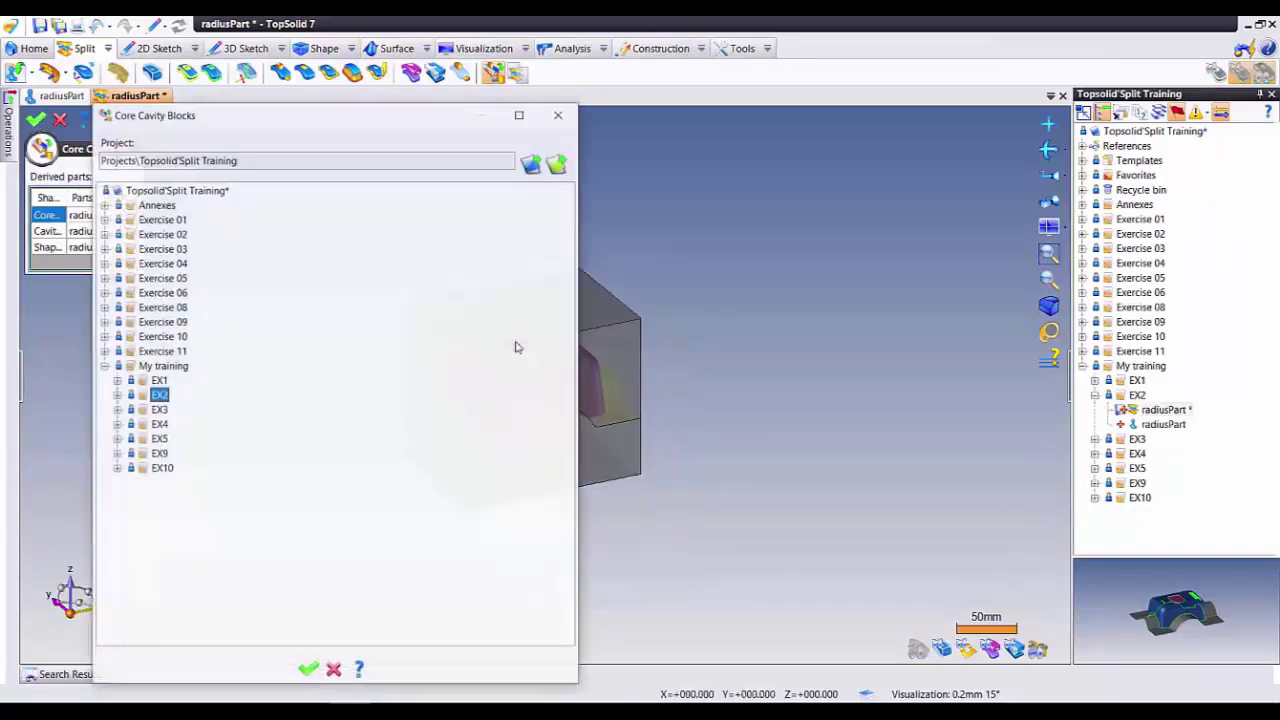
Step: Create the derived core and cavity part documents in the EX2 folder
{"action": "left_click", "coordinate": [308, 670]}
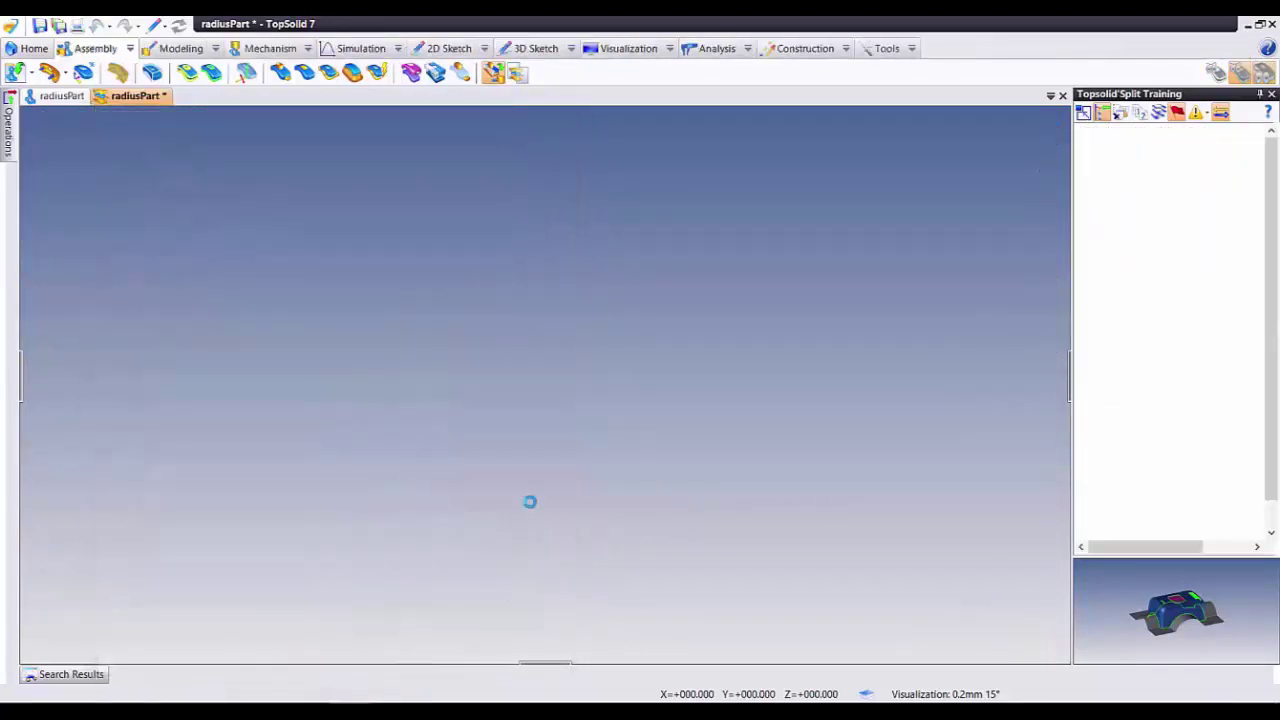